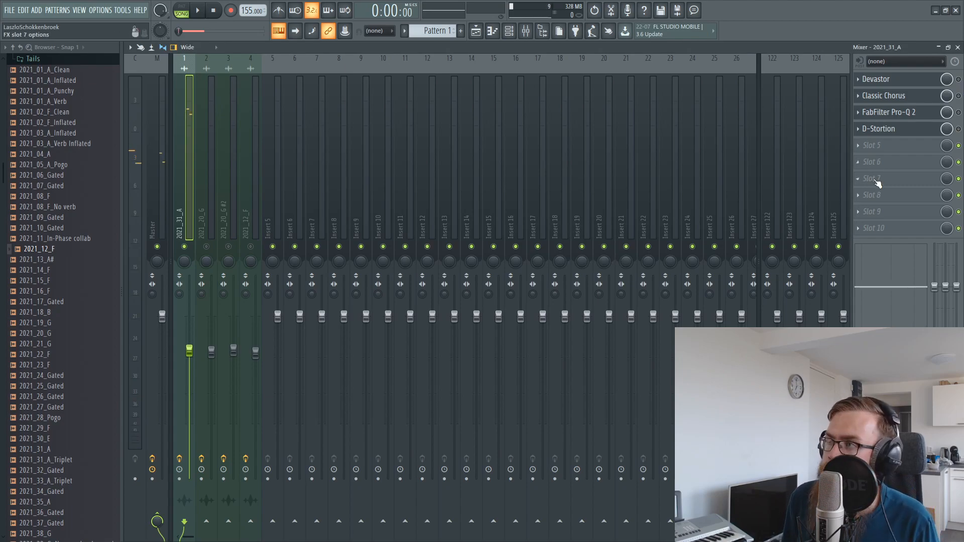
Add a new Devastor to the 2021_31_A mixer track and move it to the first effect slot
{"action": "left_click", "coordinate": [925, 81]}
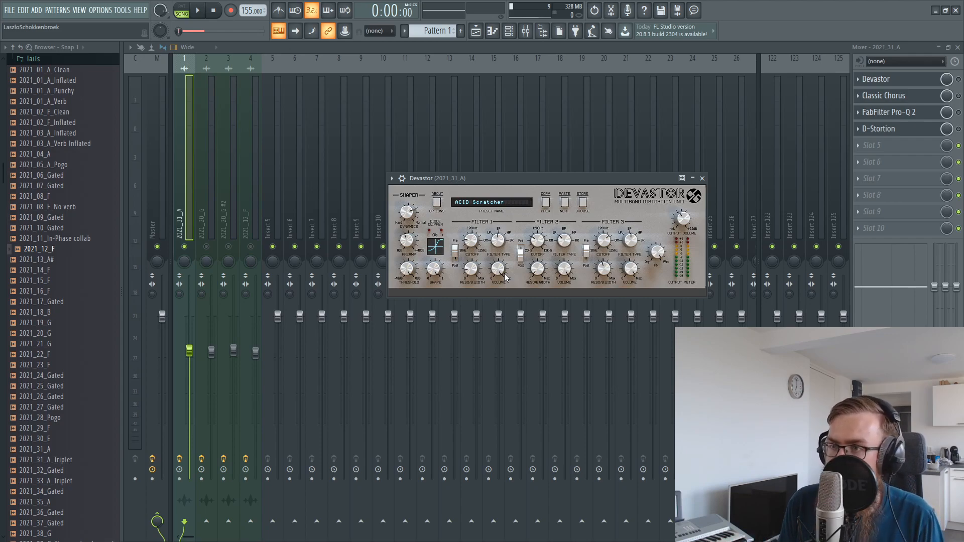
{"action": "left_click", "coordinate": [867, 151]}
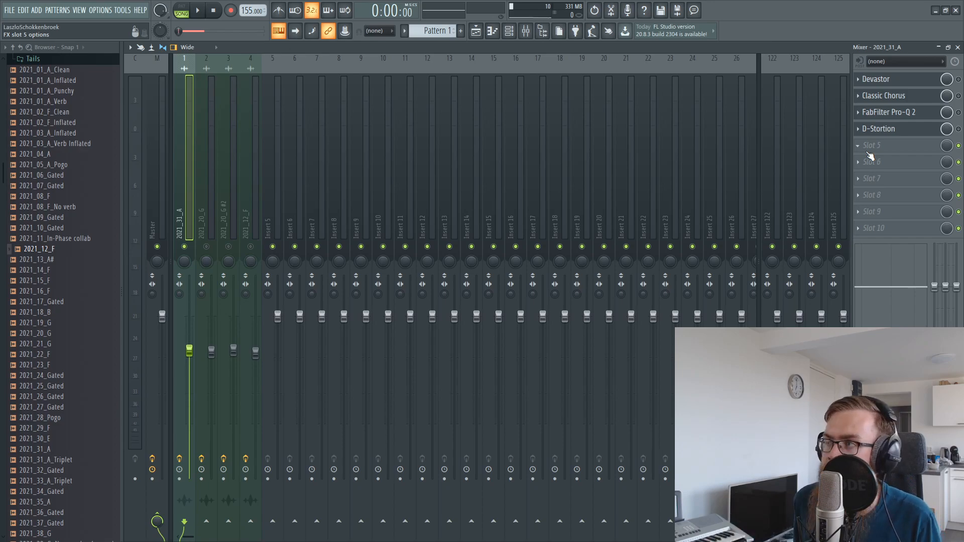
{"action": "left_click", "coordinate": [868, 155]}
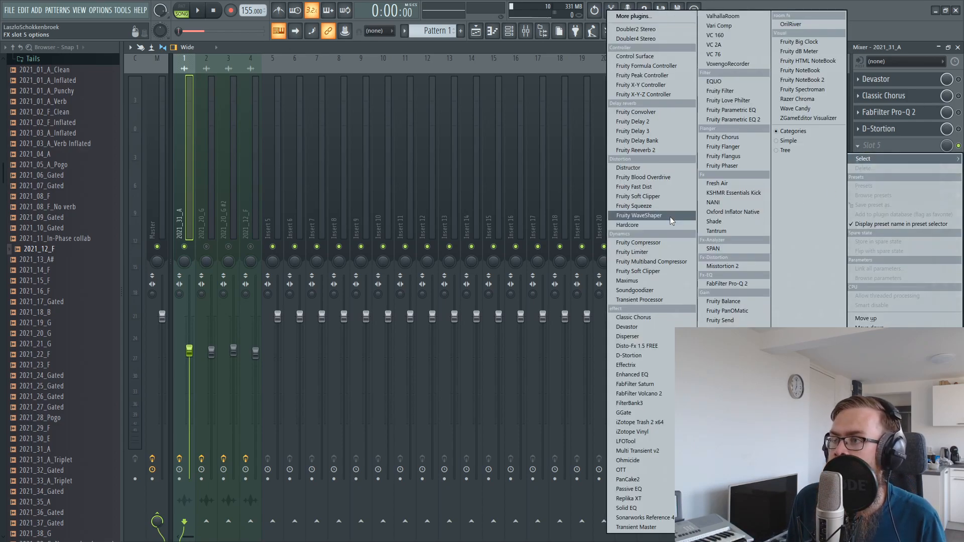
{"action": "left_click", "coordinate": [647, 326]}
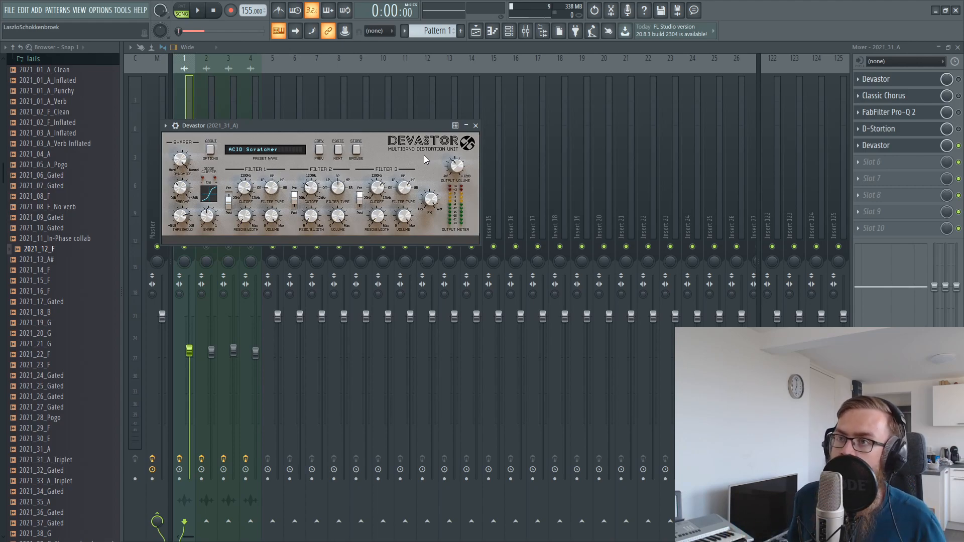
{"action": "left_click_drag", "start_coordinate": [314, 122], "coordinate": [457, 174]}
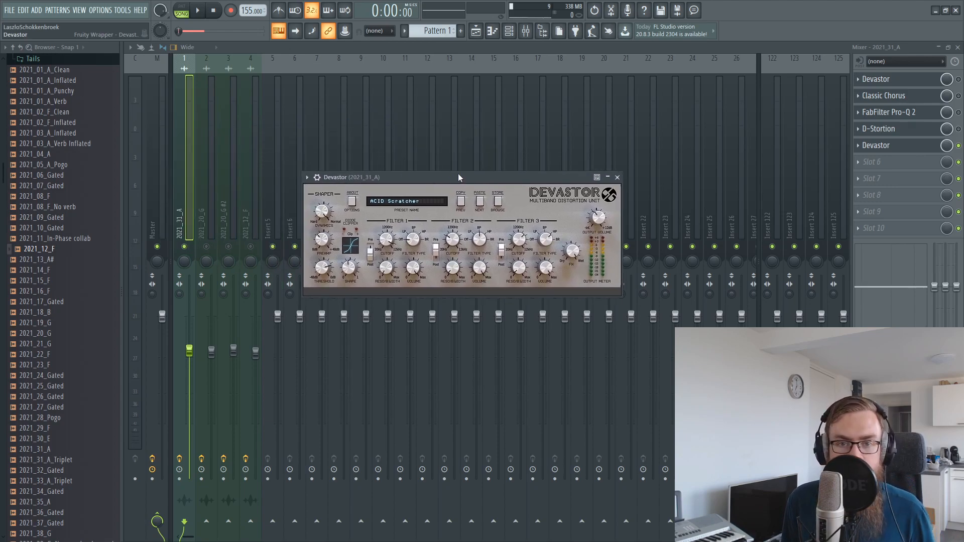
{"action": "left_click_drag", "start_coordinate": [899, 145], "coordinate": [897, 82]}
{"action": "scroll", "coordinate": [897, 82], "scroll_direction": "up", "scroll_amount": 1}
{"action": "scroll", "coordinate": [891, 232], "scroll_direction": "down", "scroll_amount": 1}
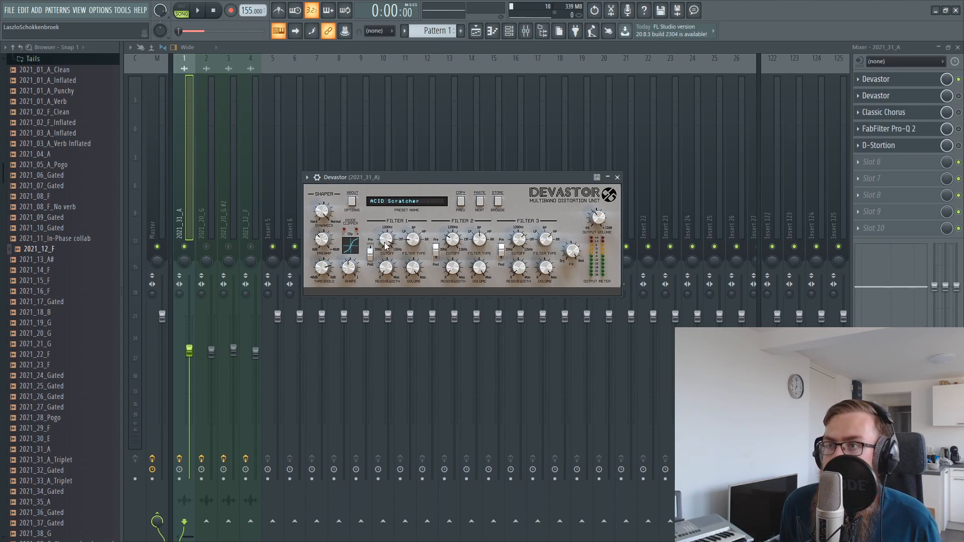
Cycle through the new Devastor's diode clipper modes to examine the available distortion shapes
{"action": "left_click", "coordinate": [350, 248]}
{"action": "left_click", "coordinate": [350, 247]}
{"action": "left_click", "coordinate": [350, 247]}
{"action": "left_click", "coordinate": [350, 247]}
{"action": "left_click", "coordinate": [350, 248]}
{"action": "left_click", "coordinate": [350, 248]}
{"action": "left_click", "coordinate": [349, 248]}
{"action": "left_click", "coordinate": [350, 248]}
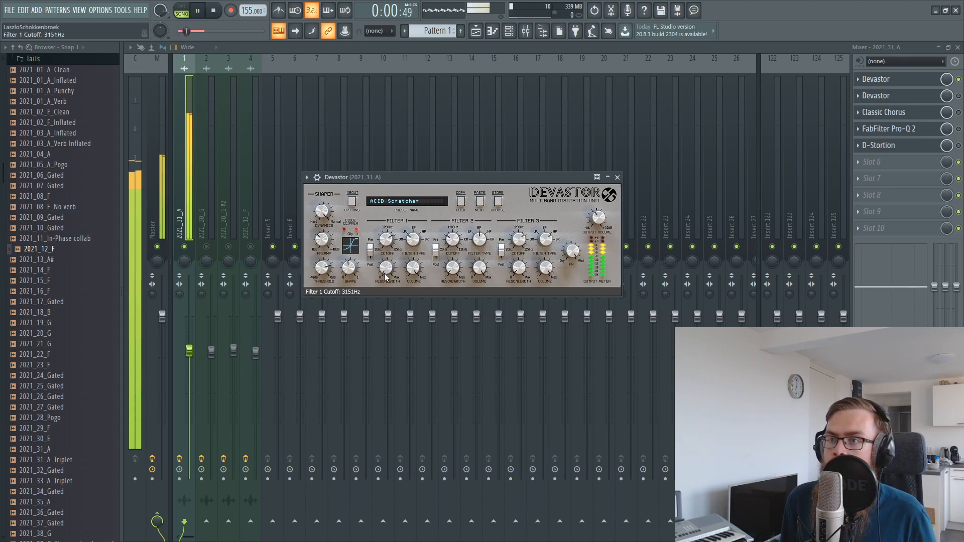
Adjust Devastor's Filter 1 cutoff while auditioning the kick and set its resonance/bandwidth to 42%
{"action": "left_click_drag", "start_coordinate": [384, 275], "coordinate": [384, 287]}
{"action": "key", "text": "space"}
{"action": "left_click_drag", "start_coordinate": [386, 240], "coordinate": [384, 281]}
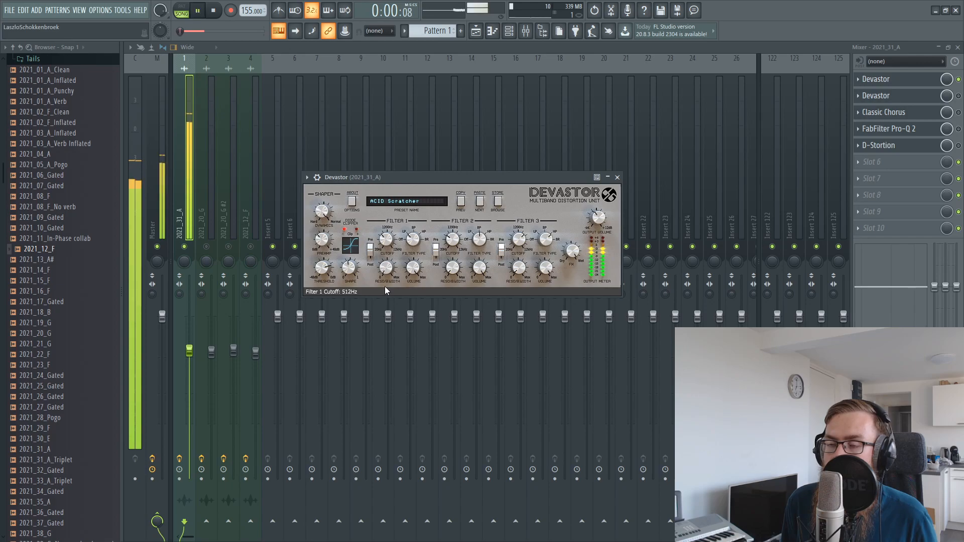
{"action": "key", "text": "space"}
{"action": "left_click_drag", "start_coordinate": [382, 238], "coordinate": [381, 217]}
{"action": "key", "text": "space"}
{"action": "left_click_drag", "start_coordinate": [392, 270], "coordinate": [397, 267]}
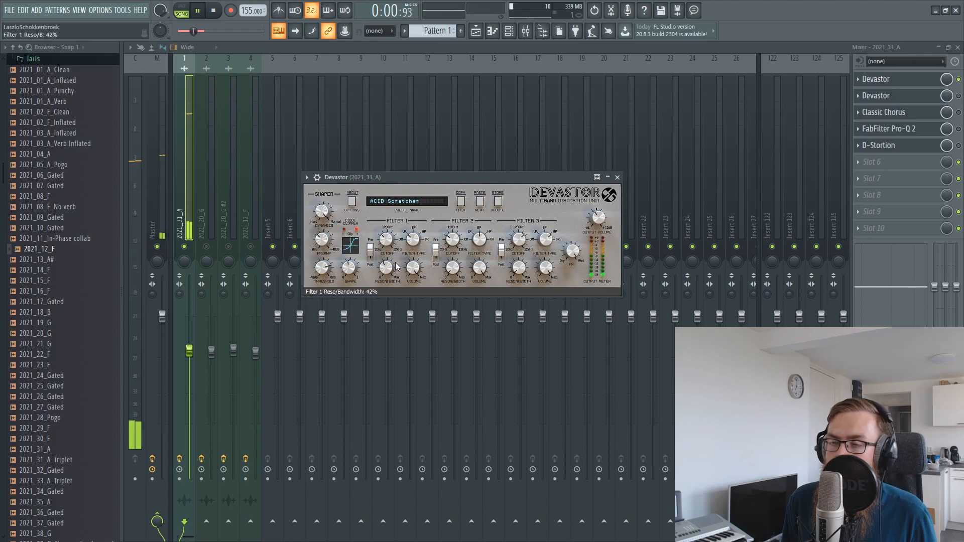
{"action": "left_click_drag", "start_coordinate": [389, 241], "coordinate": [392, 246]}
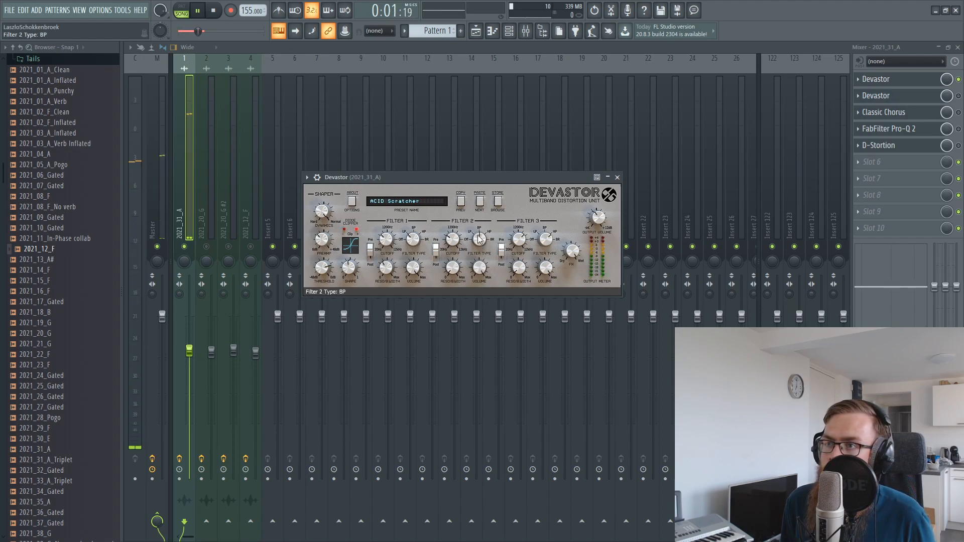
Set Devastor's Filter 2 type to LP and its resonance/bandwidth to 16% while auditioning the kick
{"action": "left_click_drag", "start_coordinate": [479, 239], "coordinate": [481, 246]}
{"action": "key", "text": "space"}
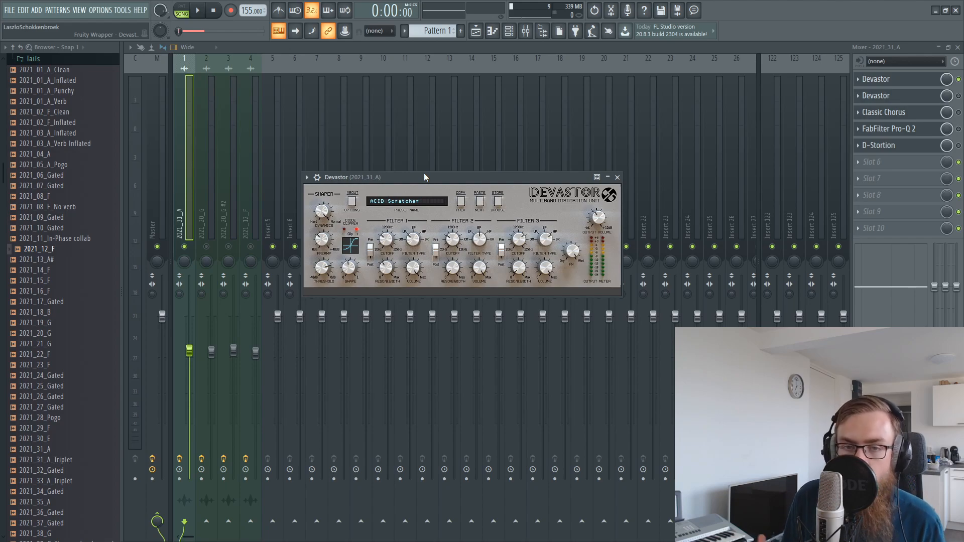
{"action": "key", "text": "space"}
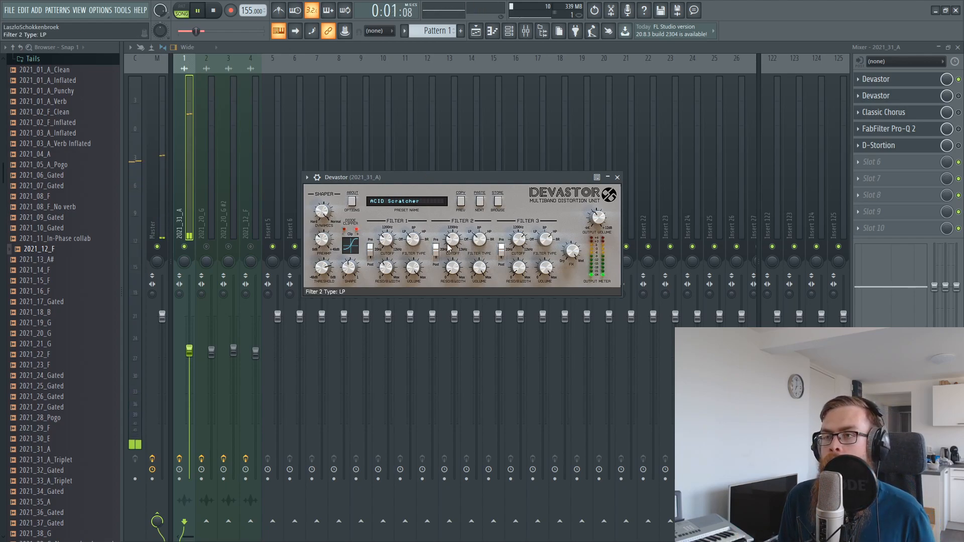
{"action": "left_click_drag", "start_coordinate": [455, 233], "coordinate": [451, 281]}
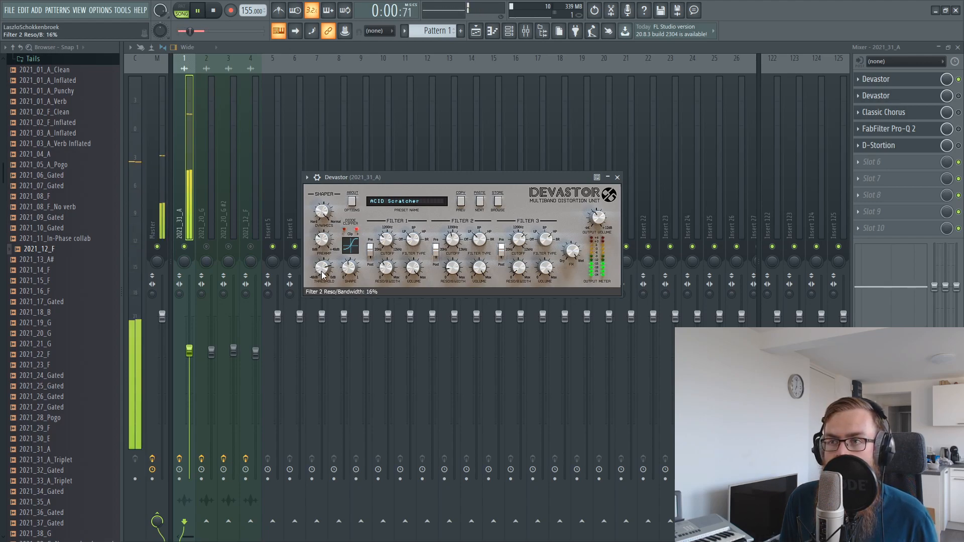
Adjust Devastor's shaper section, setting its dynamics to 70/30% (Hard/Normal), and stop playback
{"action": "left_click_drag", "start_coordinate": [325, 260], "coordinate": [320, 250]}
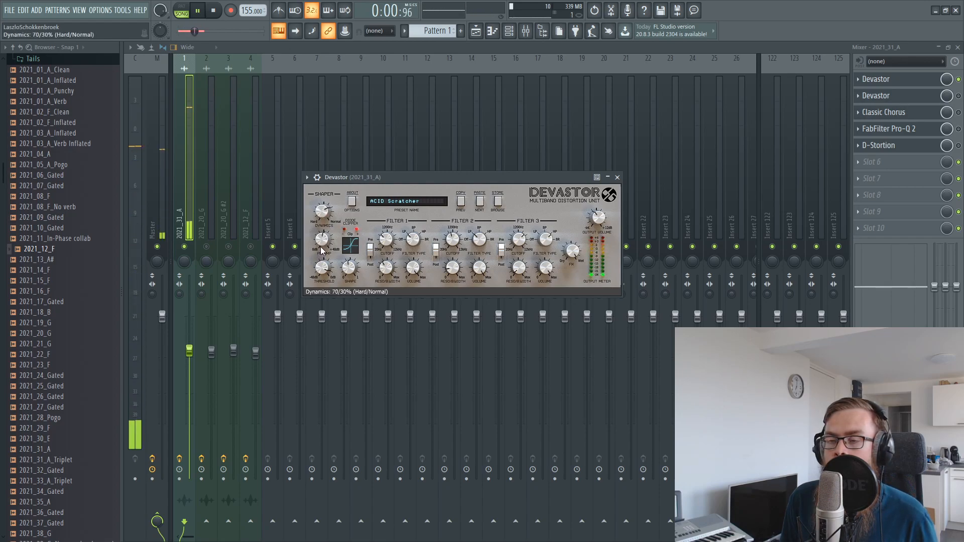
{"action": "left_click_drag", "start_coordinate": [435, 179], "coordinate": [478, 186]}
{"action": "key", "text": "space"}
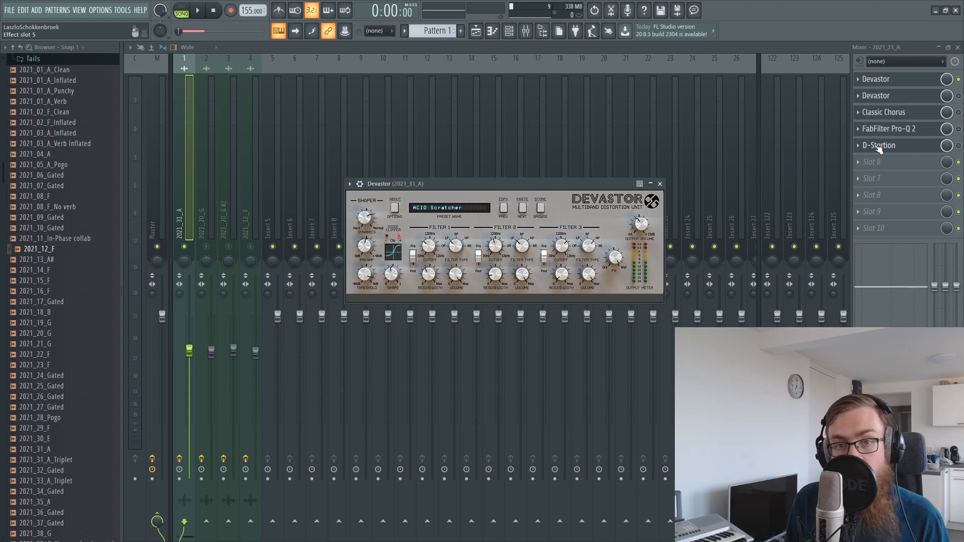
Enable the D-Stortion effect on the 2021_31_A track and open its interface
{"action": "left_click", "coordinate": [885, 159]}
{"action": "left_click", "coordinate": [882, 152]}
{"action": "left_click", "coordinate": [885, 149]}
{"action": "left_click", "coordinate": [958, 146]}
{"action": "left_click", "coordinate": [885, 150]}
{"action": "left_click", "coordinate": [886, 150]}
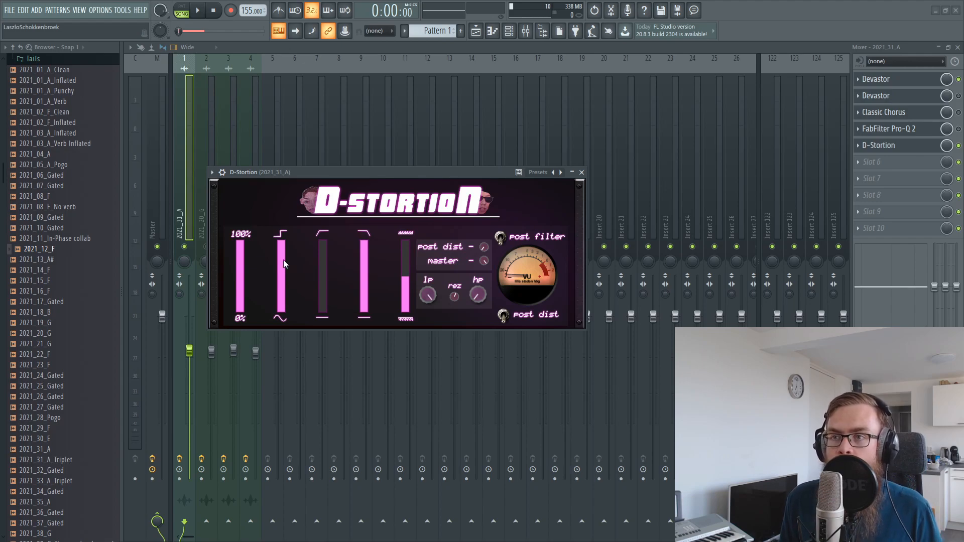
Lower D-Stortion's wave shape slider to its minimum and adjust its percentage slider
{"action": "left_click_drag", "start_coordinate": [286, 260], "coordinate": [282, 309]}
{"action": "left_click_drag", "start_coordinate": [240, 261], "coordinate": [282, 321]}
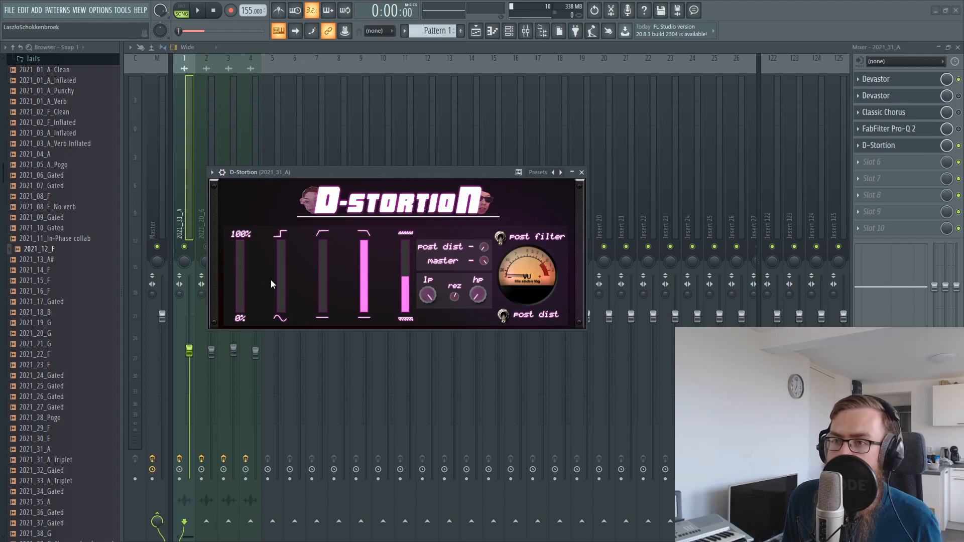
{"action": "left_click", "coordinate": [246, 276]}
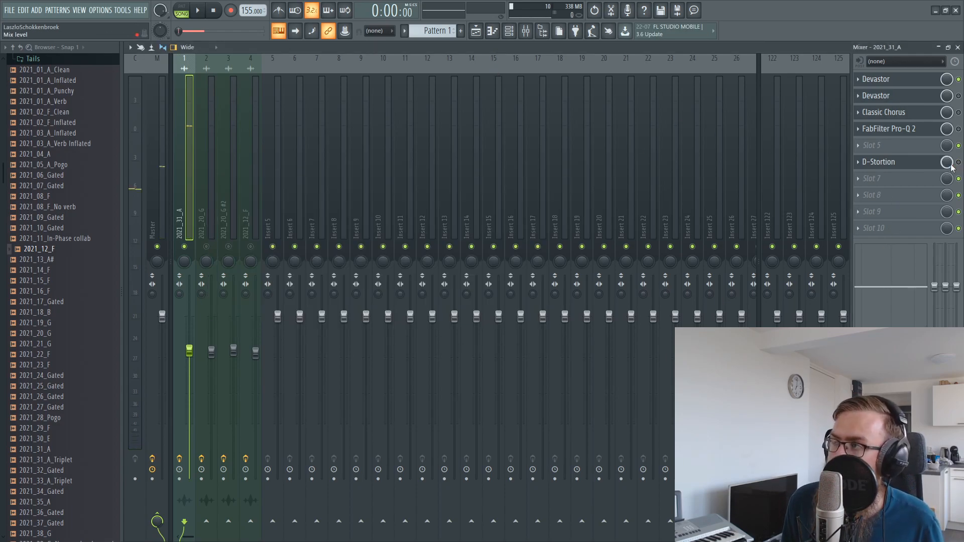
Play the kick with D-Stortion bypassed and with it enabled to compare the sound
{"action": "key", "text": "space"}
{"action": "key", "text": "space"}
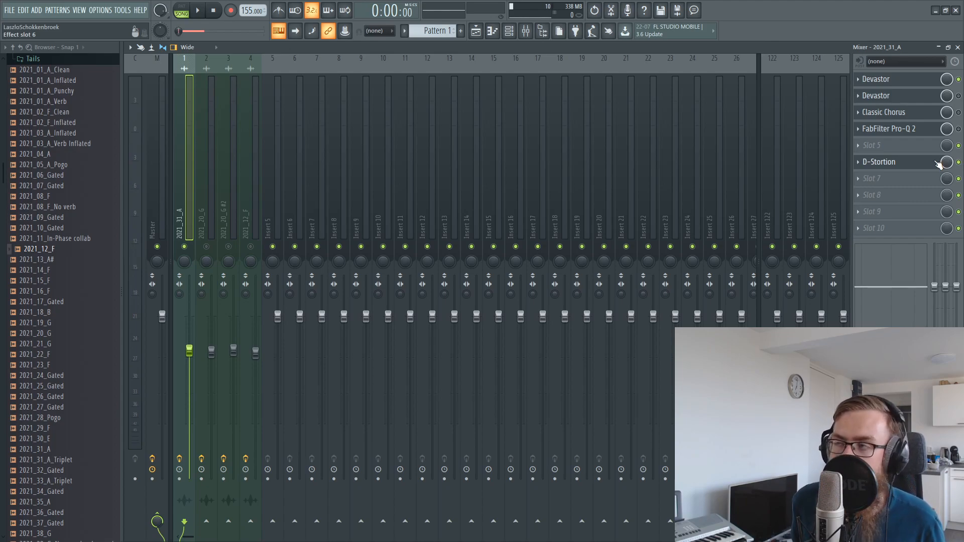
{"action": "key", "text": "space"}
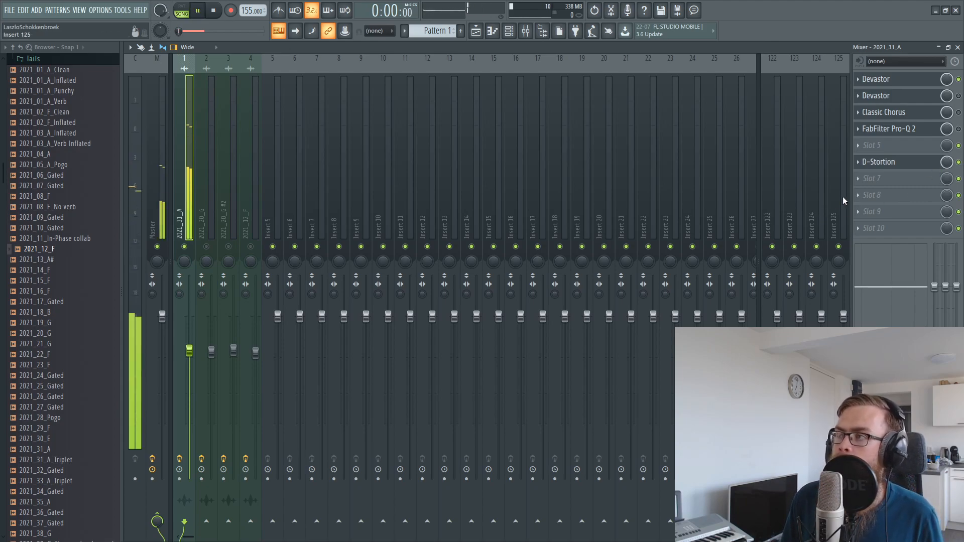
Open FabFilter Pro-Q 2, shift its narrow boost to a higher frequency and set the low boost to about 54 Hz and +6.76 dB
{"action": "left_click", "coordinate": [923, 130]}
{"action": "mouse_move", "coordinate": [383, 216]}
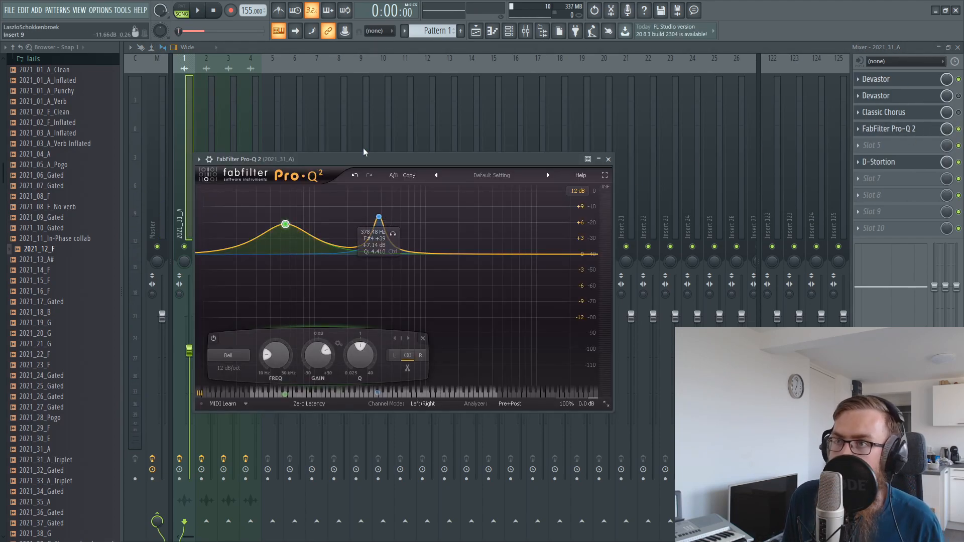
{"action": "left_click_drag", "start_coordinate": [374, 158], "coordinate": [465, 261]}
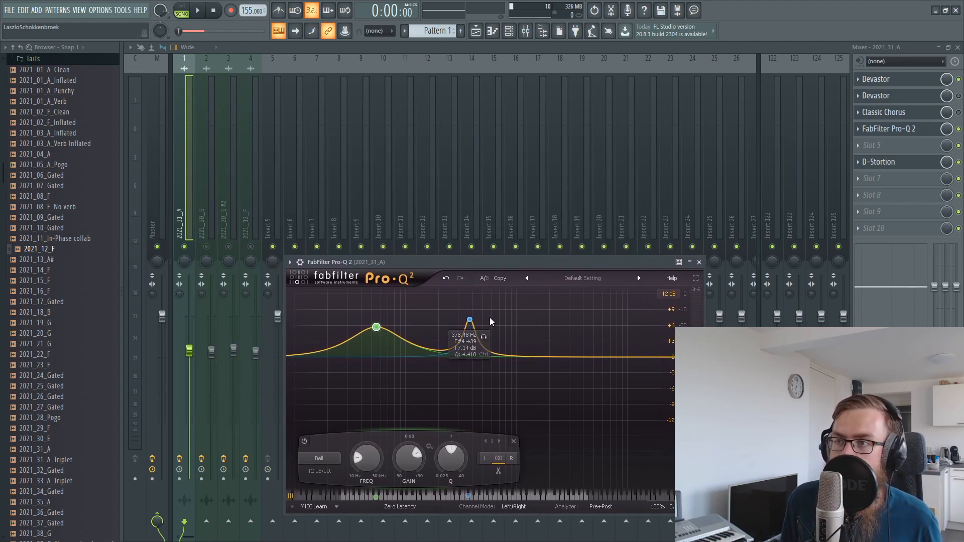
{"action": "left_click_drag", "start_coordinate": [469, 320], "coordinate": [505, 297]}
{"action": "left_click_drag", "start_coordinate": [376, 327], "coordinate": [376, 324]}
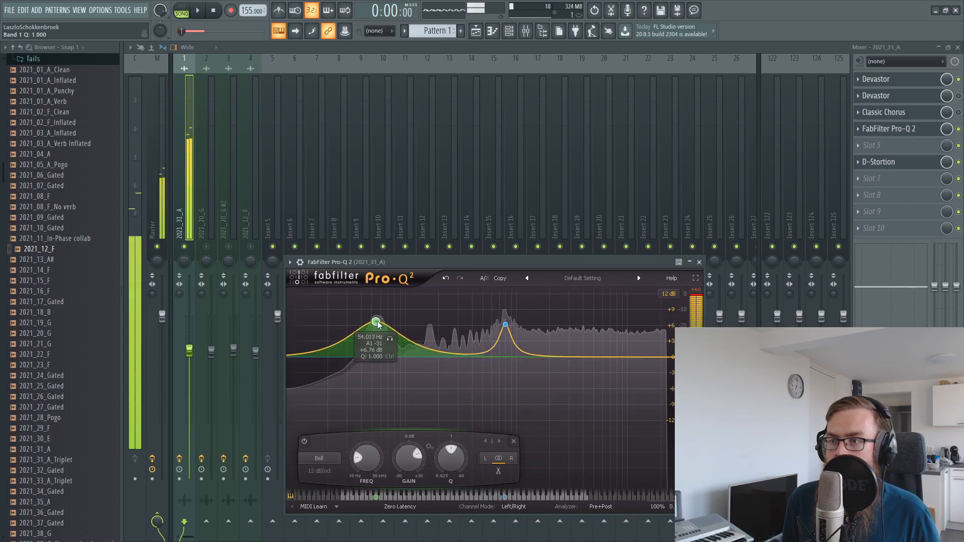
Add a bell cut between the two boosts at about 239 Hz, -5.14 dB with a Q of 2.851, and audition it
{"action": "key", "text": "space"}
{"action": "left_click_drag", "start_coordinate": [430, 351], "coordinate": [447, 385]}
{"action": "key", "text": "space"}
{"action": "scroll", "coordinate": [430, 380], "scroll_direction": "up", "scroll_amount": 6}
{"action": "key", "text": "space"}
{"action": "key", "text": "space"}
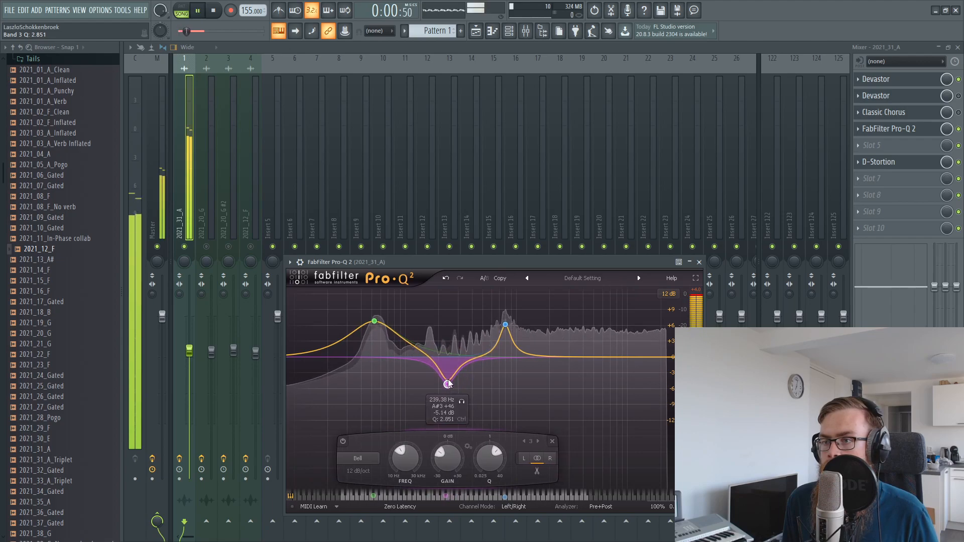
Add another bell boost between the cut and the upper boost in Pro-Q 2 and narrow its Q
{"action": "left_click_drag", "start_coordinate": [483, 355], "coordinate": [477, 336]}
{"action": "scroll", "coordinate": [479, 337], "scroll_direction": "up", "scroll_amount": 4}
{"action": "key", "text": "space"}
{"action": "left_click_drag", "start_coordinate": [439, 264], "coordinate": [455, 285]}
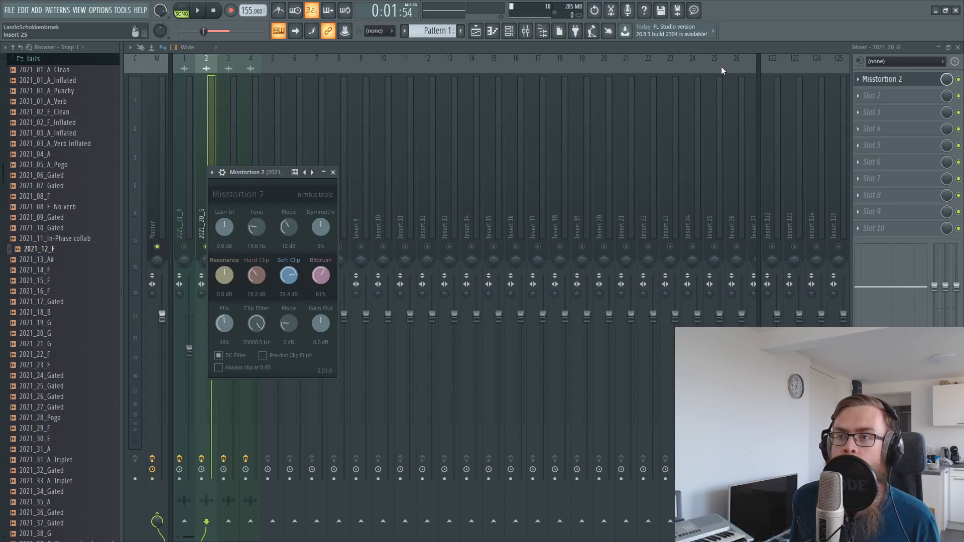
Raise Misstortion 2's tone to about 4500 Hz on the 2021_20_G track and play the kick
{"action": "left_click_drag", "start_coordinate": [267, 173], "coordinate": [341, 131]}
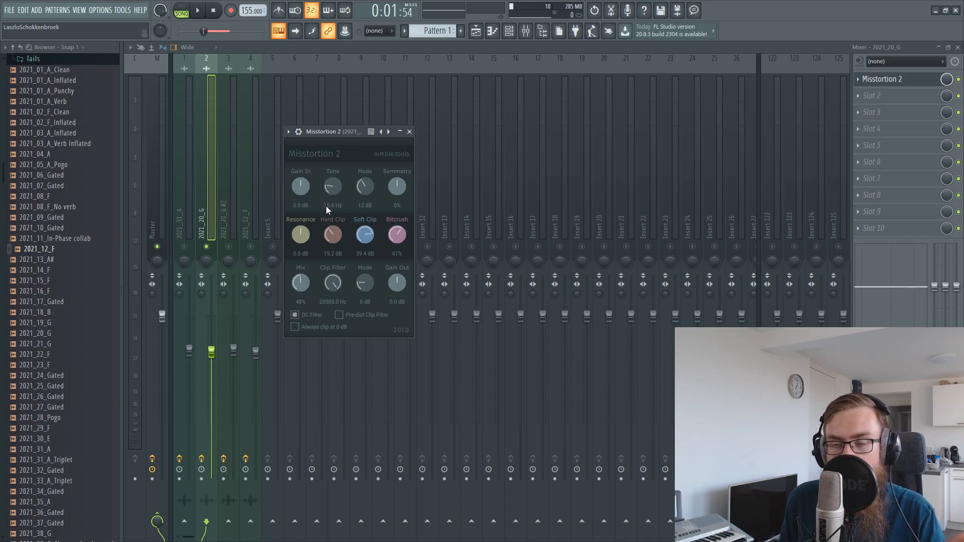
{"action": "mouse_move", "coordinate": [333, 189]}
{"action": "left_mouse_down"}
{"action": "mouse_move", "coordinate": [351, 137]}
{"action": "mouse_move", "coordinate": [331, 191]}
{"action": "left_mouse_up"}
{"action": "left_click_drag", "start_coordinate": [344, 134], "coordinate": [362, 151]}
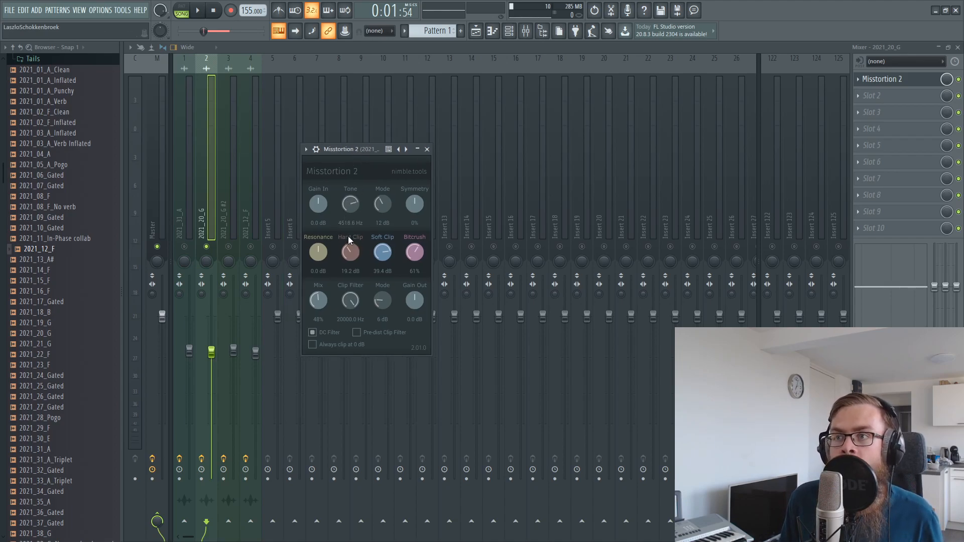
{"action": "key", "text": "space"}
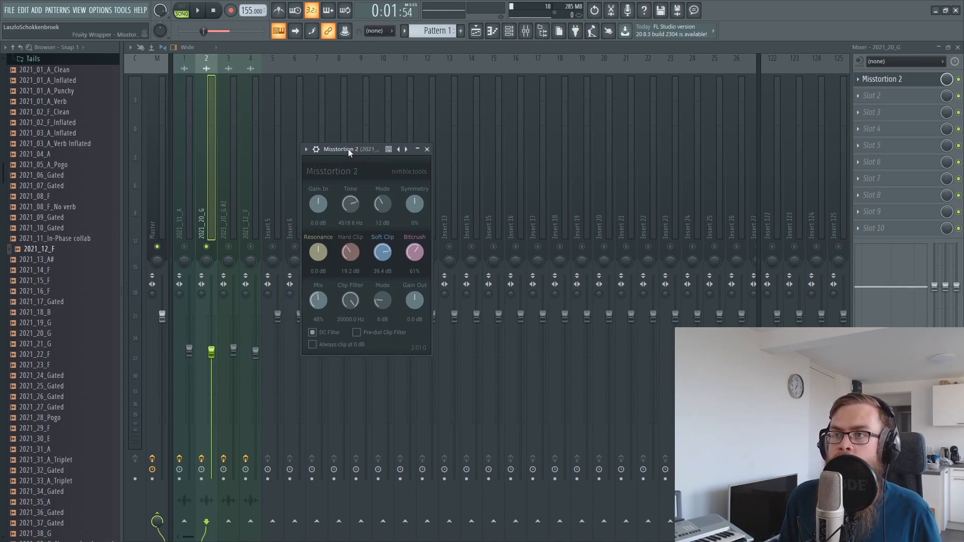
{"action": "left_click_drag", "start_coordinate": [347, 150], "coordinate": [366, 152]}
{"action": "key", "text": "space"}
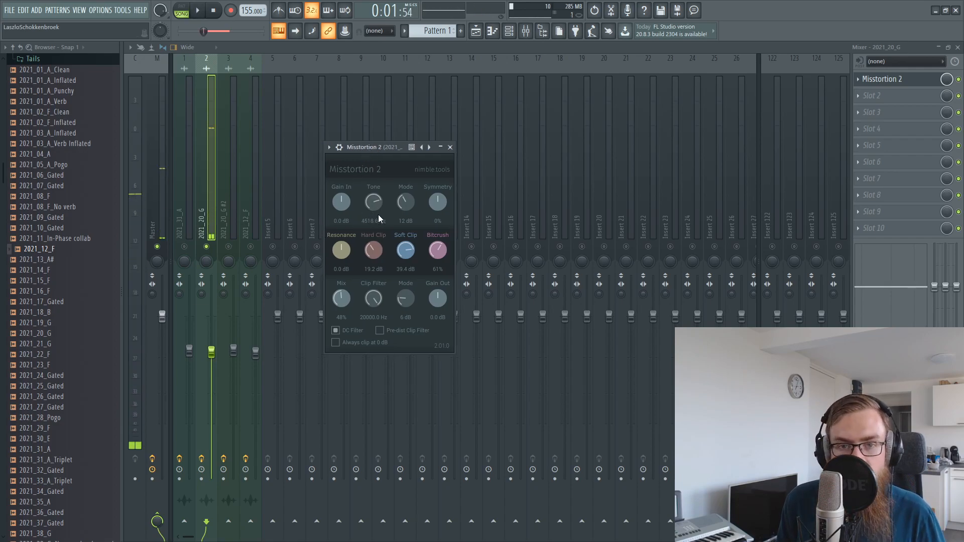
Set Misstortion 2's tone to 237.0 Hz
{"action": "left_click_drag", "start_coordinate": [378, 201], "coordinate": [372, 202]}
{"action": "left_click_drag", "start_coordinate": [366, 146], "coordinate": [367, 146]}
{"action": "left_click_drag", "start_coordinate": [375, 204], "coordinate": [377, 220]}
{"action": "left_click_drag", "start_coordinate": [362, 148], "coordinate": [372, 151]}
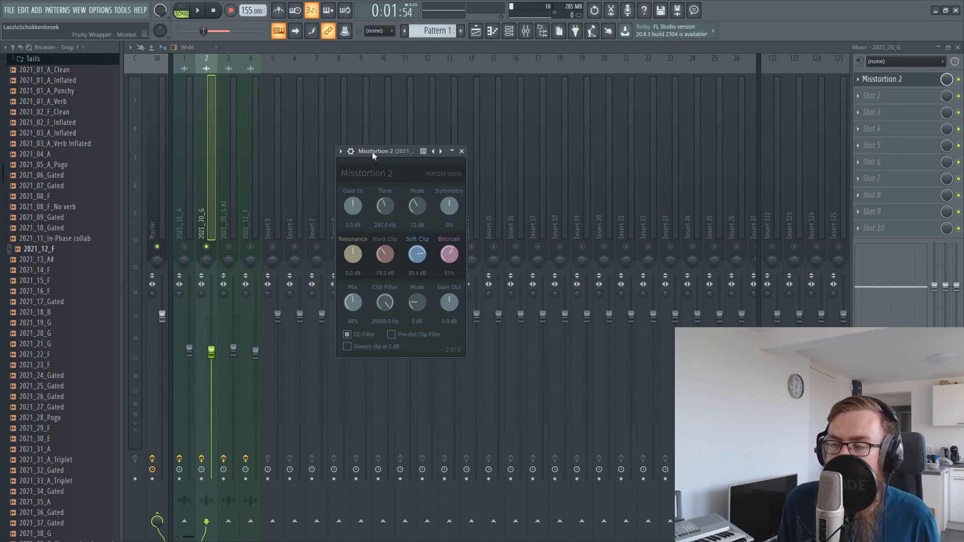
Set Misstortion 2's tone to 14.6 Hz, audition the kick and try the tone filter's mode control
{"action": "mouse_move", "coordinate": [378, 212]}
{"action": "left_mouse_down"}
{"action": "mouse_move", "coordinate": [386, 226]}
{"action": "mouse_move", "coordinate": [387, 198]}
{"action": "mouse_move", "coordinate": [384, 212]}
{"action": "left_mouse_up"}
{"action": "key", "text": "space"}
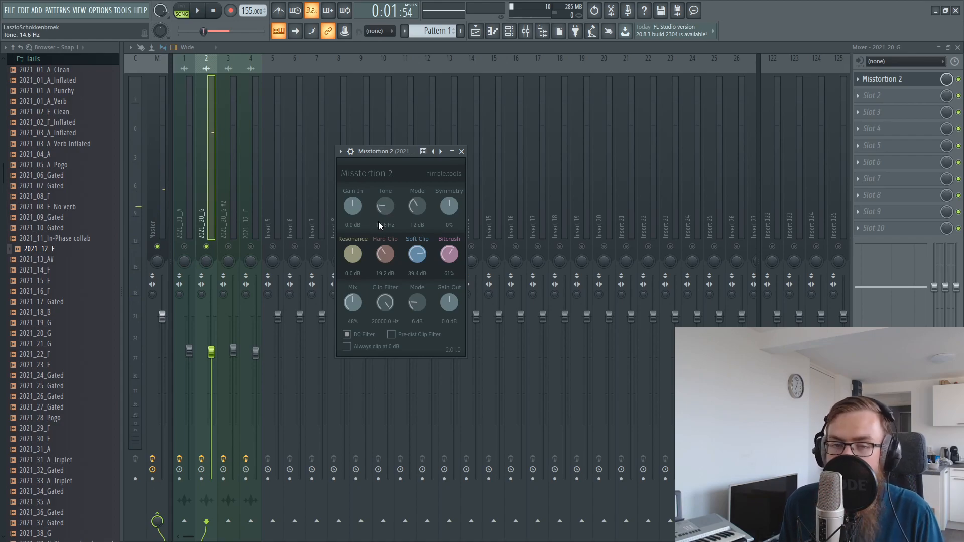
{"action": "left_click_drag", "start_coordinate": [417, 207], "coordinate": [421, 238]}
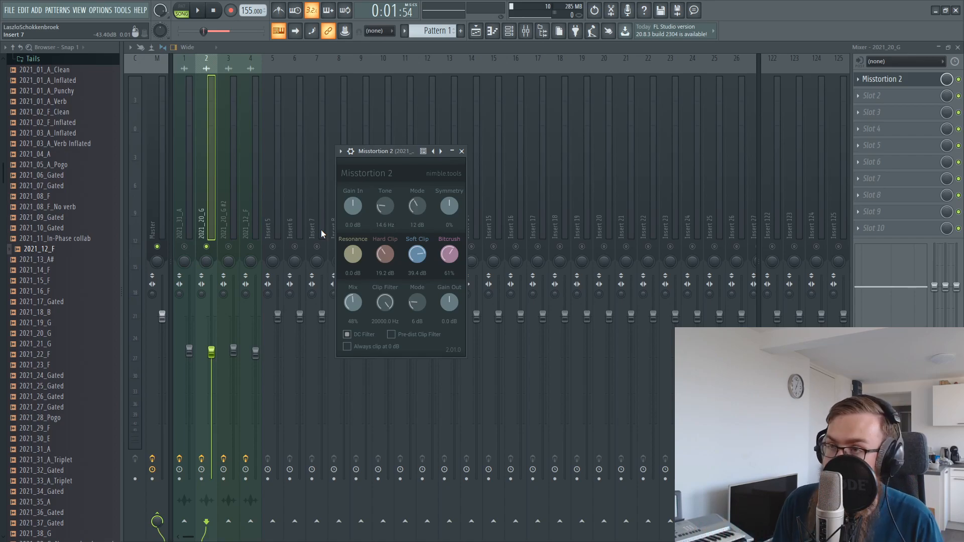
Set Misstortion 2's soft clip to 0.0 dB, bitcrush to 0% and hard clip to 50.0 dB, and audition the result
{"action": "double_click", "coordinate": [417, 255]}
{"action": "double_click", "coordinate": [449, 255]}
{"action": "double_click", "coordinate": [385, 254]}
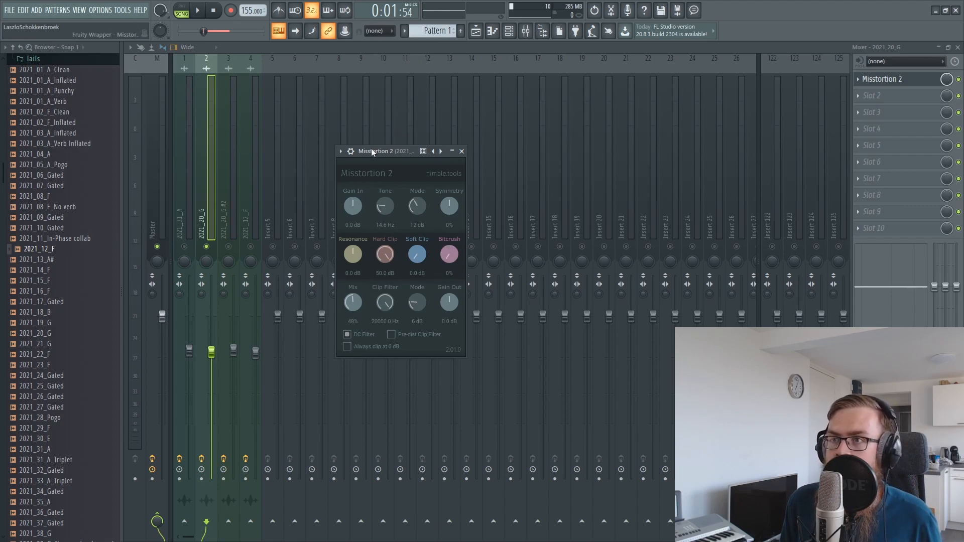
{"action": "left_click_drag", "start_coordinate": [374, 147], "coordinate": [388, 146]}
{"action": "key", "text": "space"}
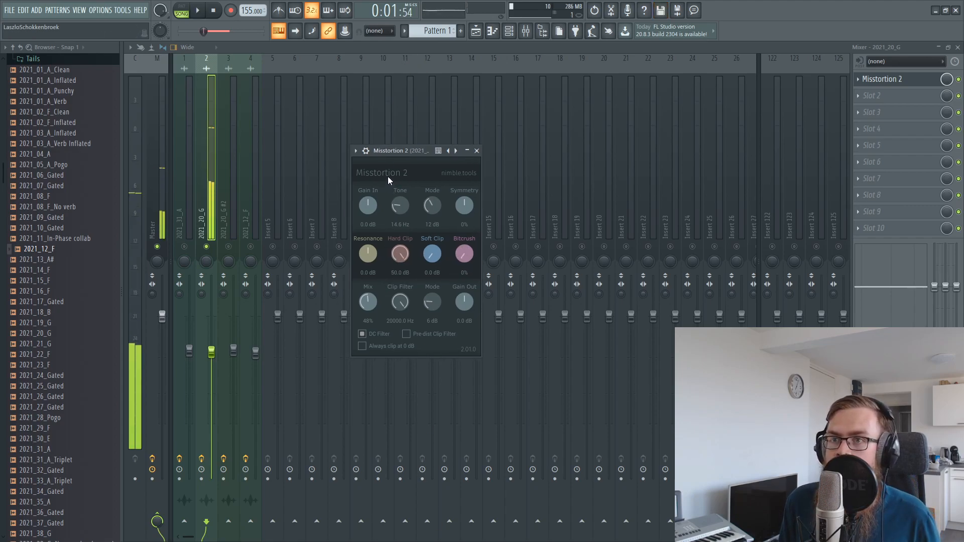
{"action": "key", "text": "space"}
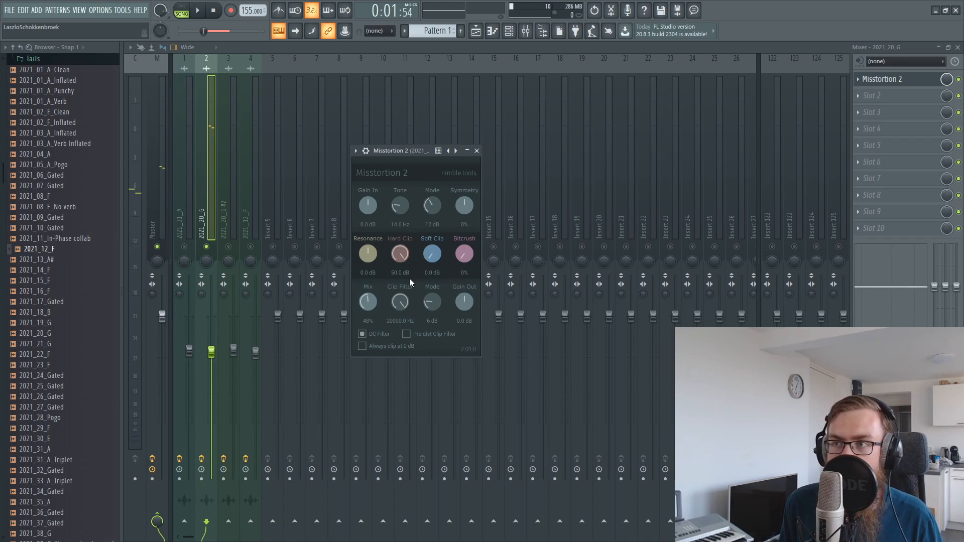
Reset Misstortion 2's hard clip to 0.0 dB, raise the soft clip to its maximum, and play the kick
{"action": "double_click", "coordinate": [401, 259]}
{"action": "left_click_drag", "start_coordinate": [432, 255], "coordinate": [429, 95]}
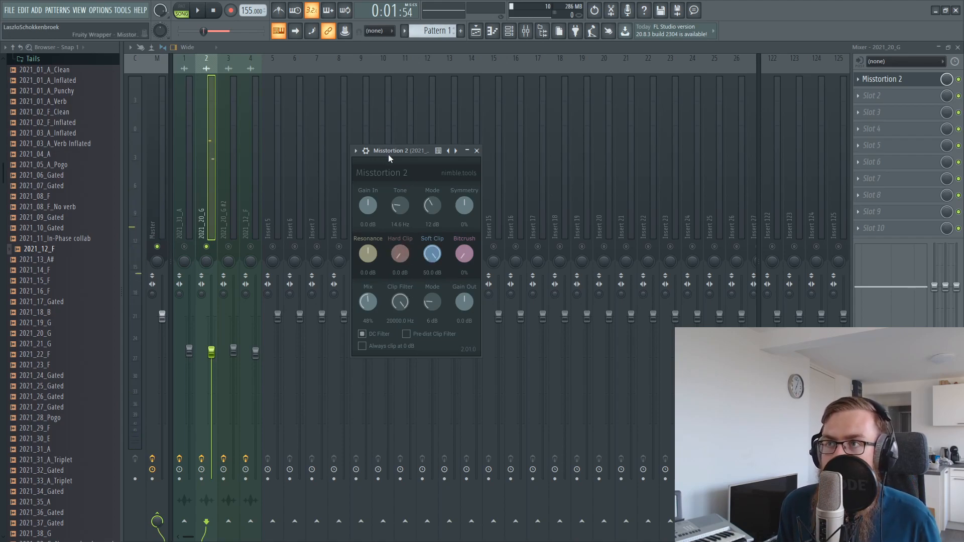
{"action": "left_click_drag", "start_coordinate": [395, 153], "coordinate": [411, 143]}
{"action": "key", "text": "space"}
{"action": "key", "text": "space"}
Set Misstortion 2's soft clip to 26.8 dB and its hard clip to 16.2 dB
{"action": "left_click_drag", "start_coordinate": [449, 246], "coordinate": [448, 317]}
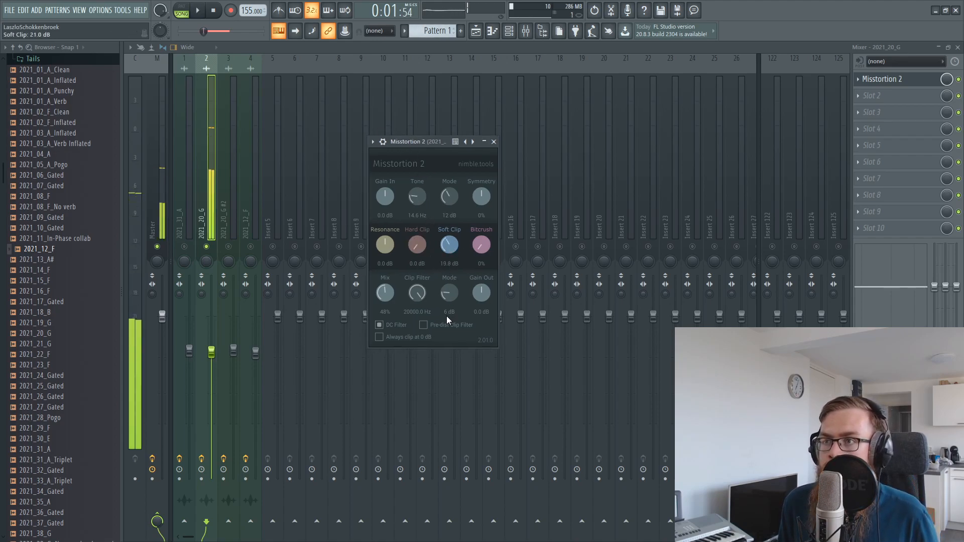
{"action": "left_click_drag", "start_coordinate": [449, 247], "coordinate": [450, 324]}
{"action": "left_click_drag", "start_coordinate": [416, 248], "coordinate": [457, 182]}
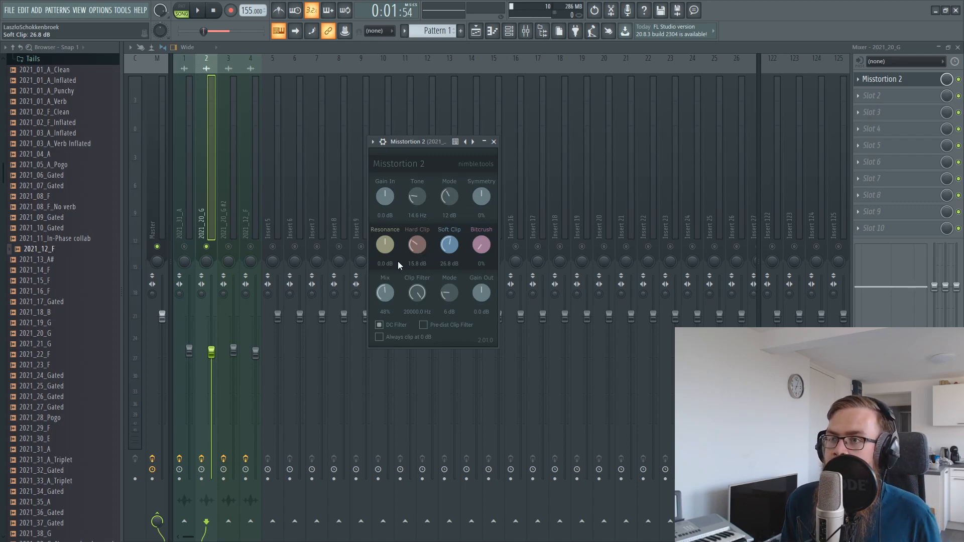
{"action": "scroll", "coordinate": [421, 244], "scroll_direction": "up", "scroll_amount": 2}
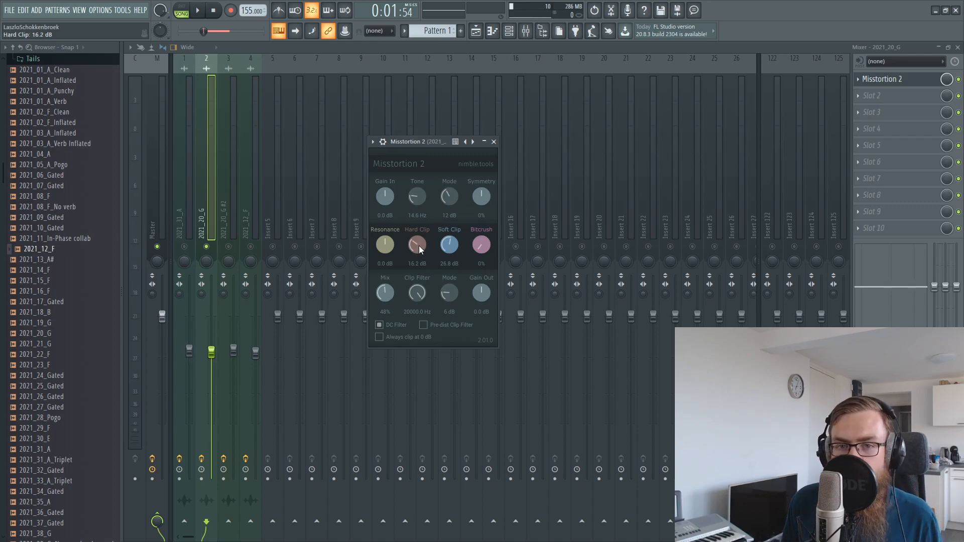
During playback, raise Misstortion 2's hard clip to 50.0 dB and its bitcrush to 100%
{"action": "key", "text": "space"}
{"action": "left_click_drag", "start_coordinate": [418, 245], "coordinate": [444, 180]}
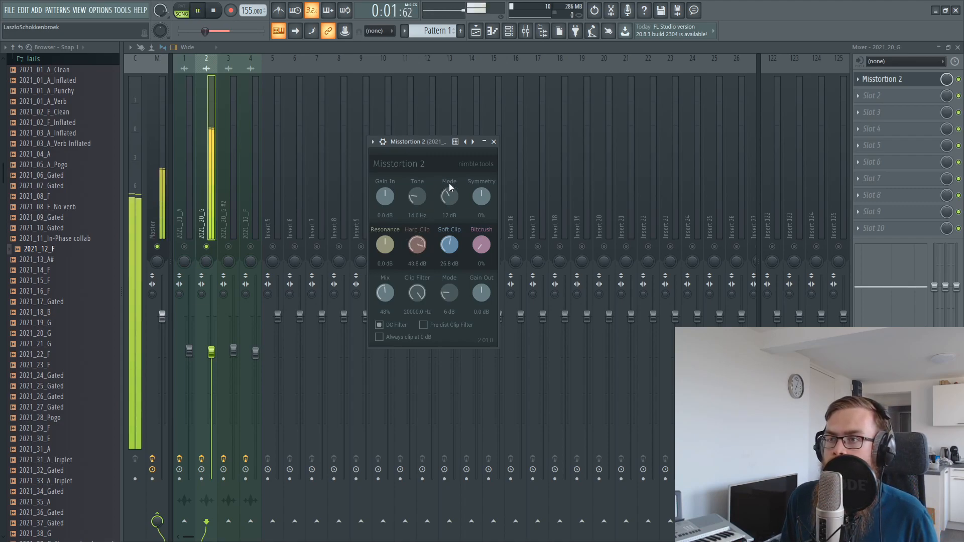
{"action": "left_click_drag", "start_coordinate": [419, 242], "coordinate": [433, 208]}
{"action": "left_click_drag", "start_coordinate": [481, 245], "coordinate": [523, 41]}
{"action": "key", "text": "space"}
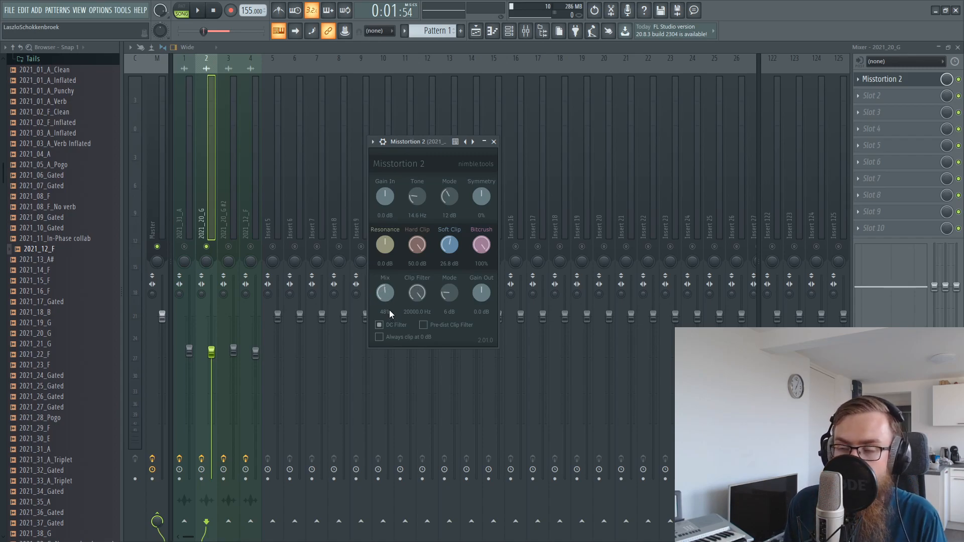
Raise Misstortion 2's mix beyond 50% and audition the kick
{"action": "scroll", "coordinate": [386, 291], "scroll_direction": "up", "scroll_amount": 2}
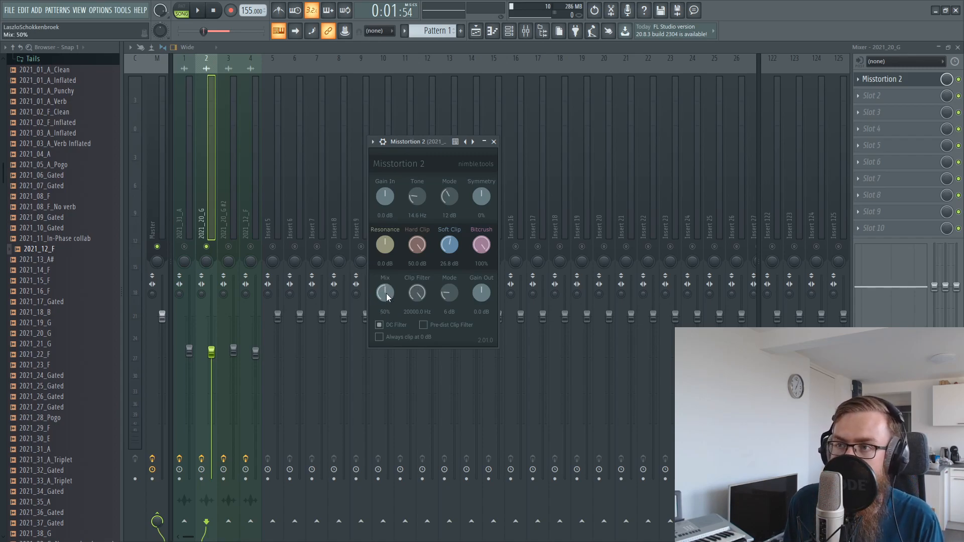
{"action": "left_click_drag", "start_coordinate": [384, 296], "coordinate": [432, 102]}
{"action": "left_click_drag", "start_coordinate": [418, 138], "coordinate": [427, 137]}
{"action": "key", "text": "space"}
{"action": "key", "text": "space"}
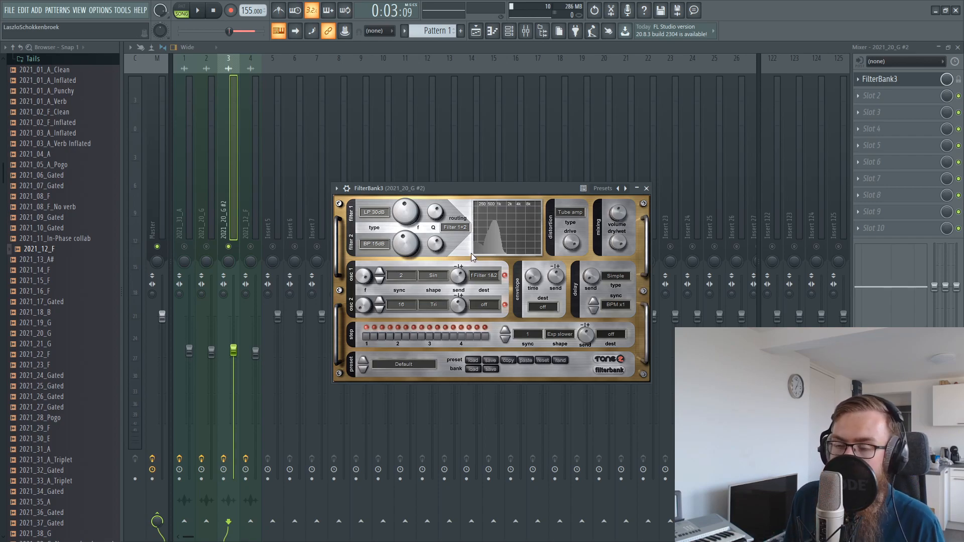
Add a second FilterBank3 in effect slot 2 of the 2021_20_G #2 track and reset it to the Default preset
{"action": "left_click", "coordinate": [904, 100]}
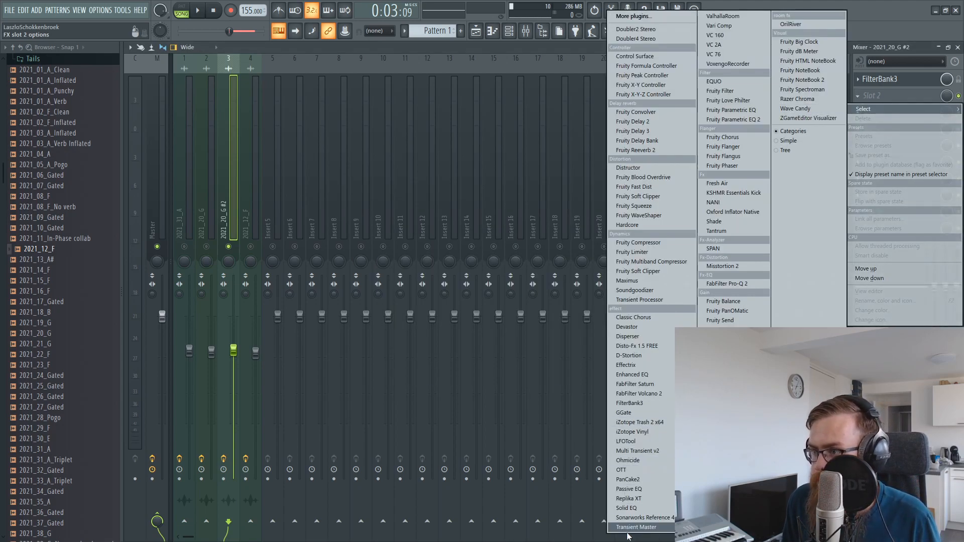
{"action": "left_click", "coordinate": [633, 403]}
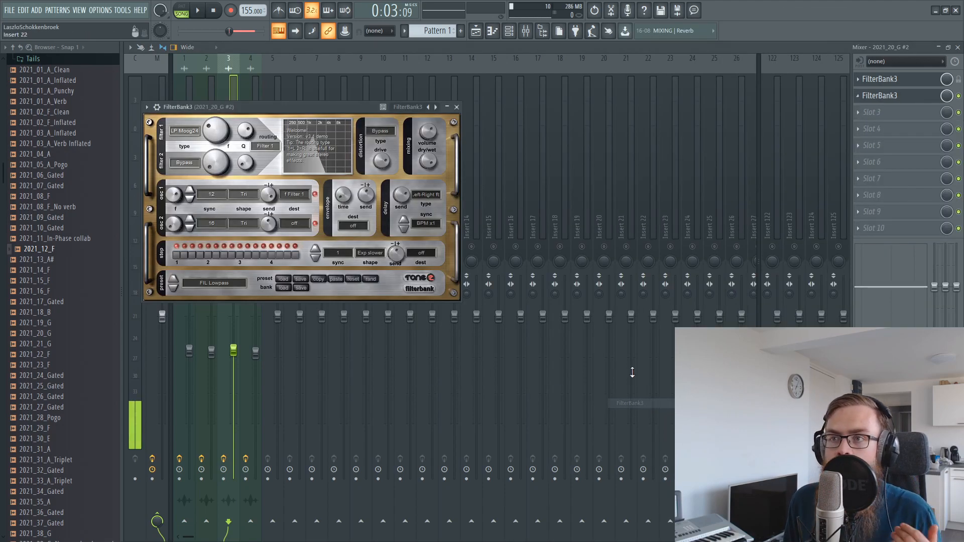
{"action": "left_click_drag", "start_coordinate": [303, 107], "coordinate": [451, 167]}
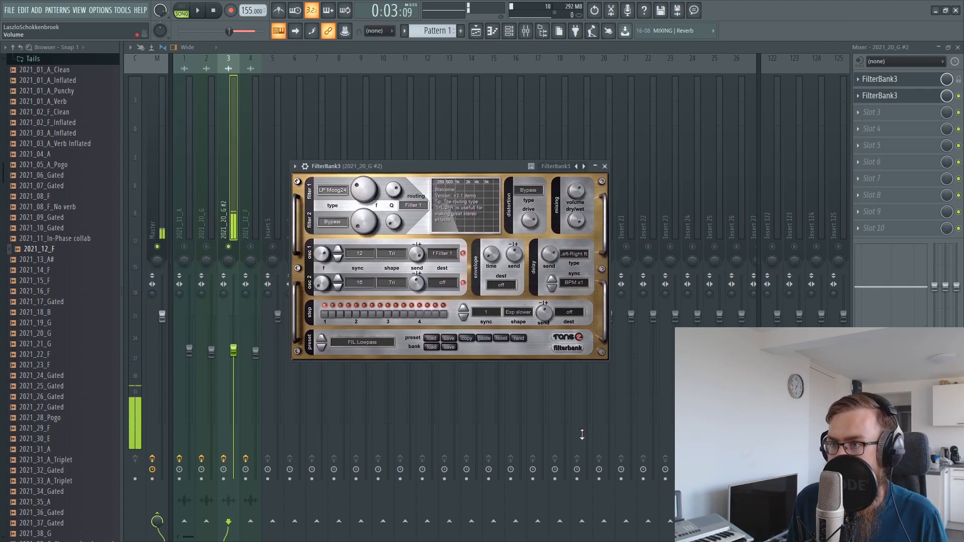
{"action": "left_click", "coordinate": [502, 337]}
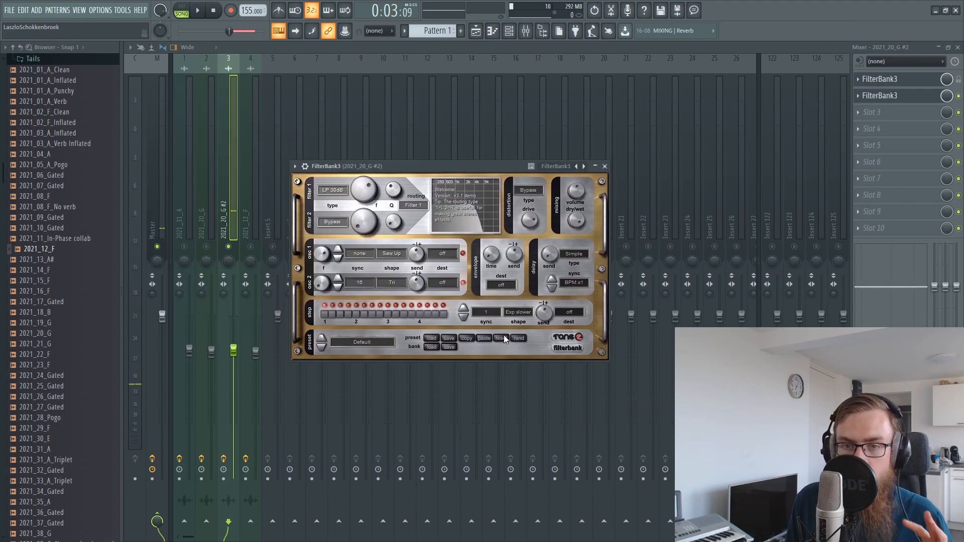
Set the new FilterBank3's distortion type to Tube amp and its drive to 100%
{"action": "left_click", "coordinate": [528, 190]}
{"action": "left_click", "coordinate": [522, 211]}
{"action": "left_click_drag", "start_coordinate": [484, 166], "coordinate": [499, 169]}
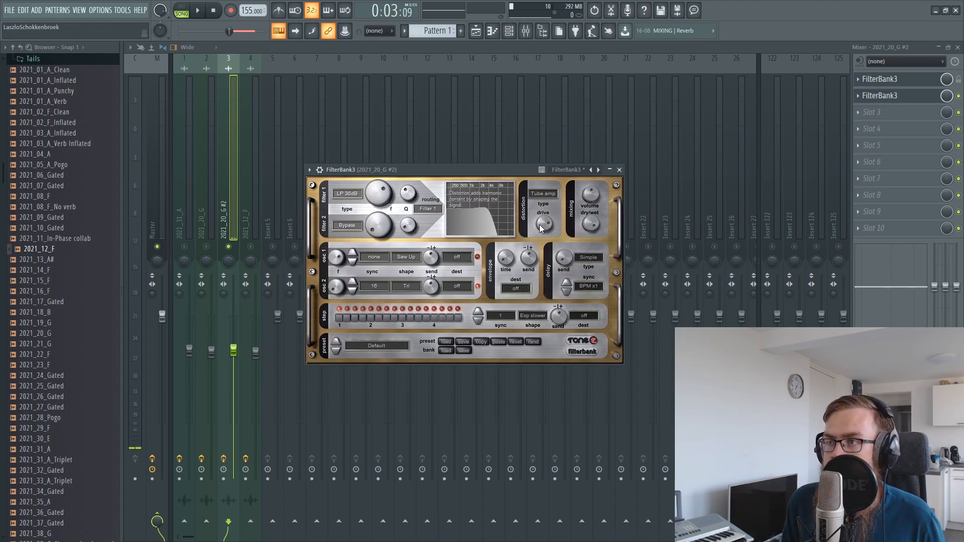
{"action": "left_click_drag", "start_coordinate": [545, 229], "coordinate": [544, 211]}
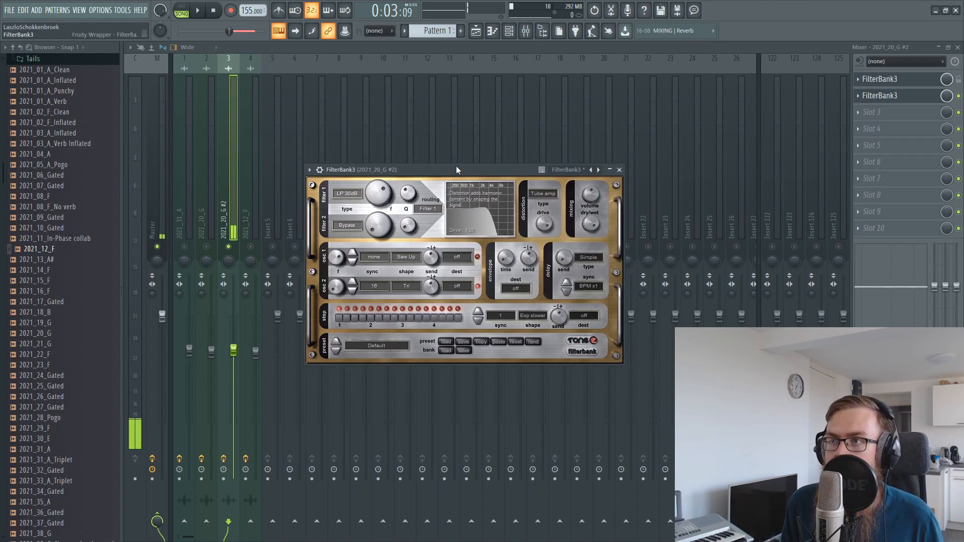
{"action": "left_click_drag", "start_coordinate": [451, 170], "coordinate": [496, 176]}
Compare the kick with the second FilterBank3 switched off and on, and reopen its window to play the result
{"action": "left_click", "coordinate": [958, 96]}
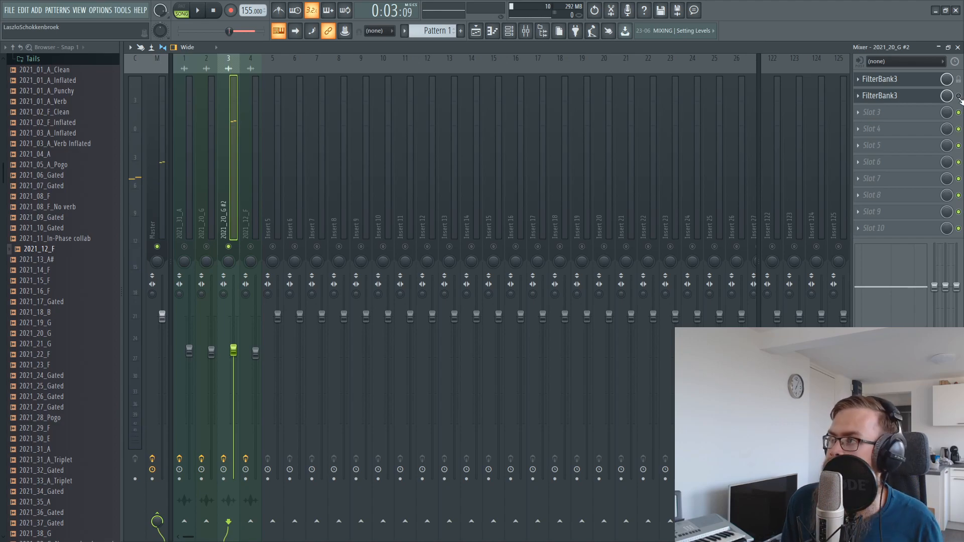
{"action": "left_click", "coordinate": [959, 96]}
{"action": "left_click", "coordinate": [879, 95]}
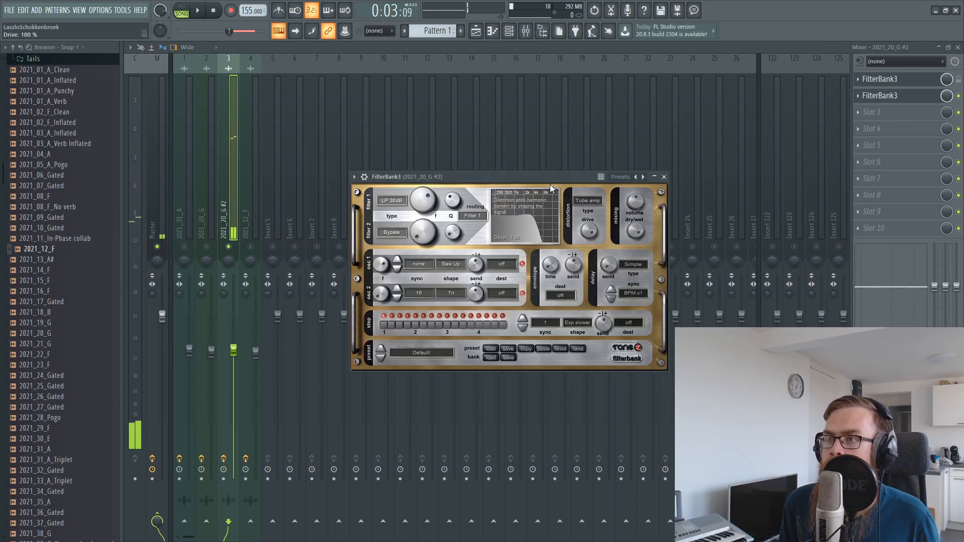
{"action": "left_click_drag", "start_coordinate": [532, 178], "coordinate": [569, 174]}
{"action": "key", "text": "space"}
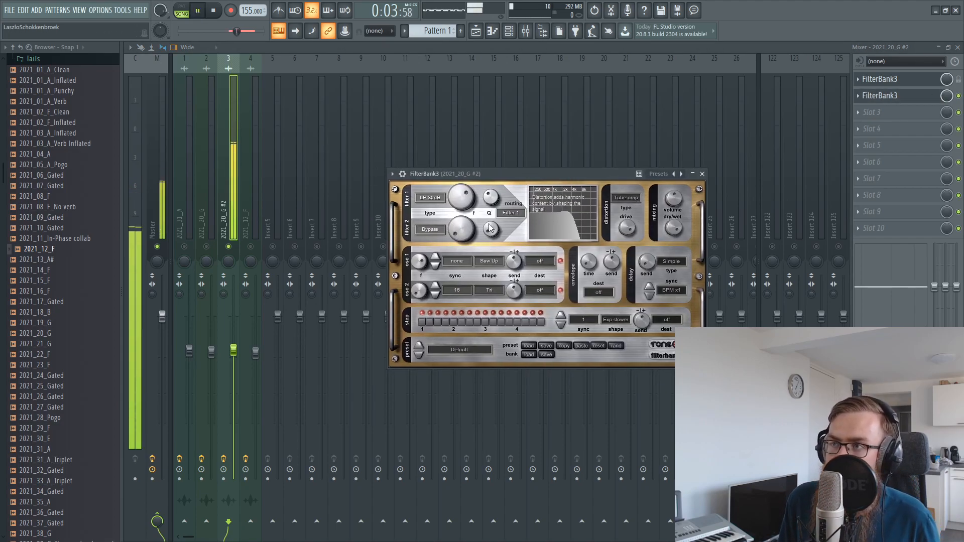
{"action": "key", "text": "space"}
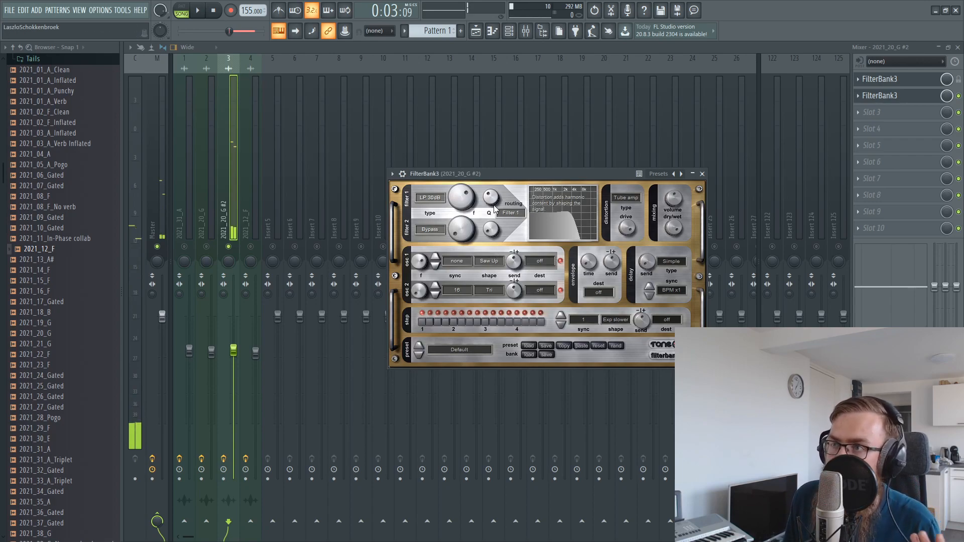
Raise filter 1's resonance, lower its cutoff, and audition the kick
{"action": "left_click_drag", "start_coordinate": [493, 199], "coordinate": [492, 165]}
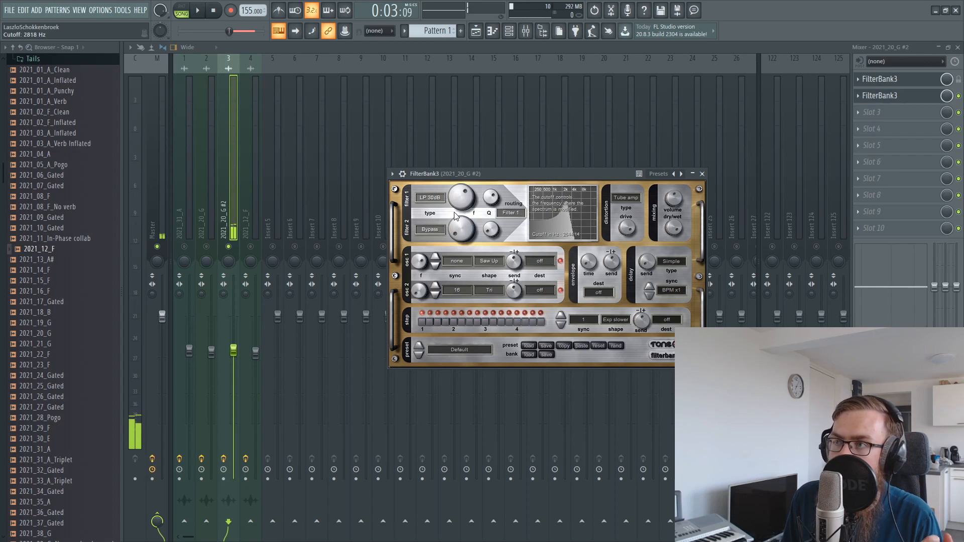
{"action": "left_click_drag", "start_coordinate": [482, 174], "coordinate": [497, 187]}
{"action": "key", "text": "space"}
{"action": "key", "text": "space"}
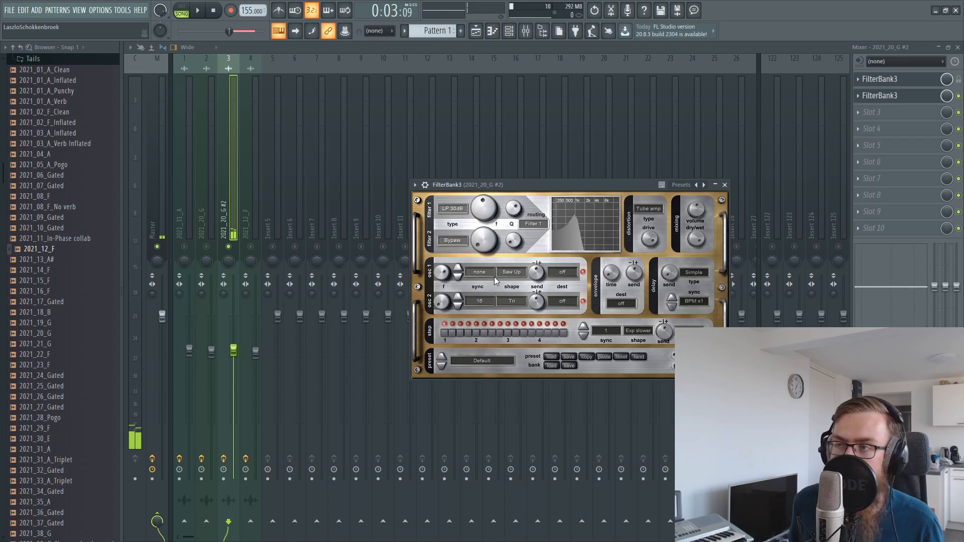
Route osc 1 to f Filter 1 and set its sync to 2
{"action": "left_click", "coordinate": [551, 278]}
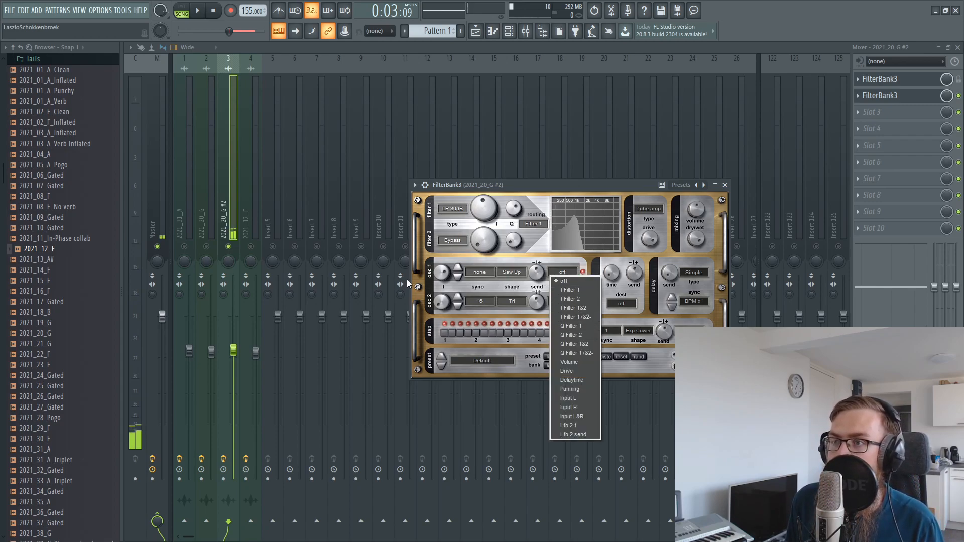
{"action": "left_click", "coordinate": [572, 290]}
{"action": "left_click", "coordinate": [479, 272]}
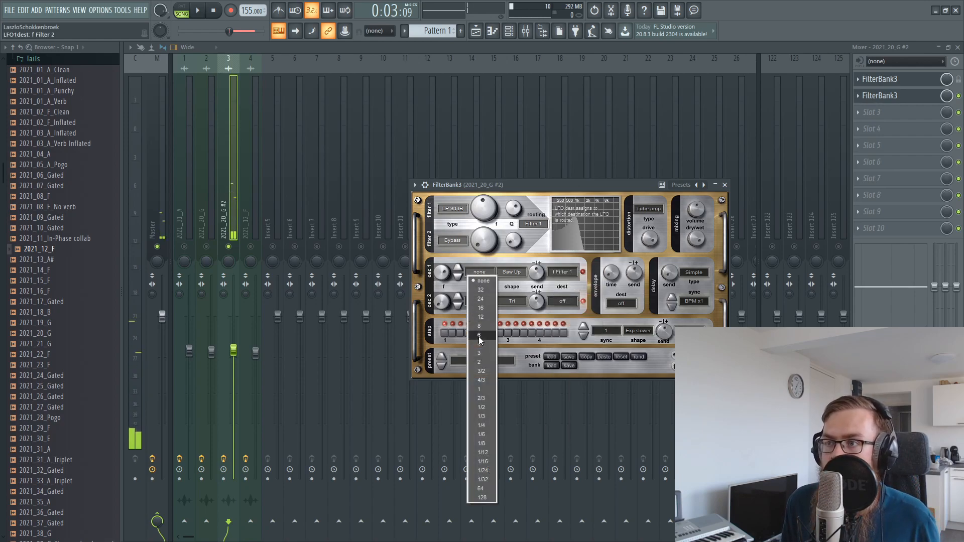
{"action": "left_click", "coordinate": [478, 362]}
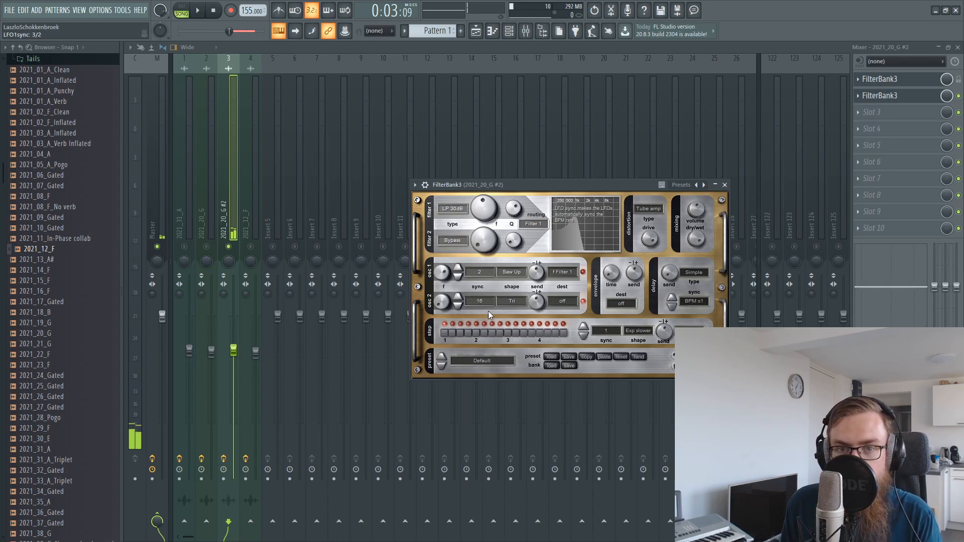
Keep osc 1's shape at Saw Up and adjust its send amount
{"action": "left_click", "coordinate": [499, 275]}
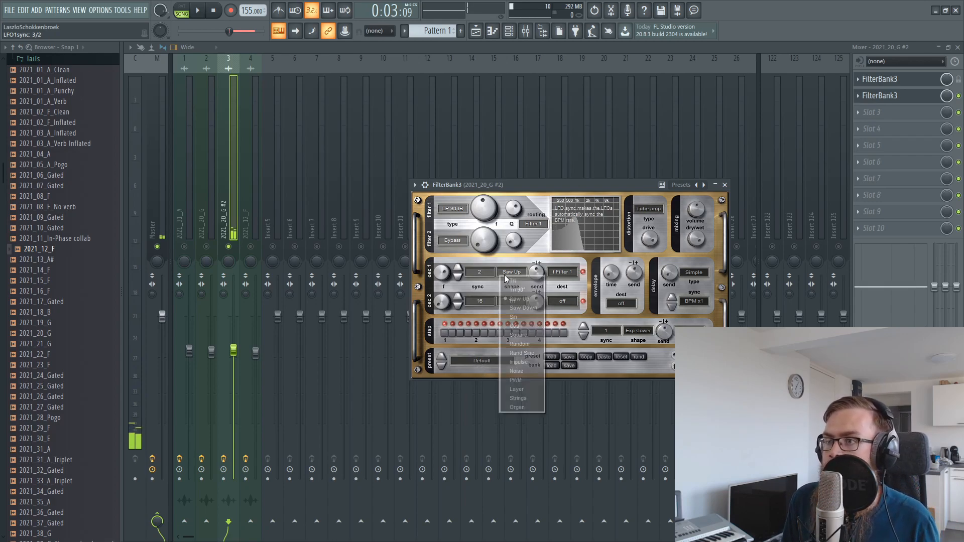
{"action": "left_click", "coordinate": [523, 264]}
{"action": "mouse_move", "coordinate": [536, 271]}
{"action": "left_mouse_down"}
{"action": "mouse_move", "coordinate": [547, 238]}
{"action": "mouse_move", "coordinate": [542, 255]}
{"action": "left_mouse_up"}
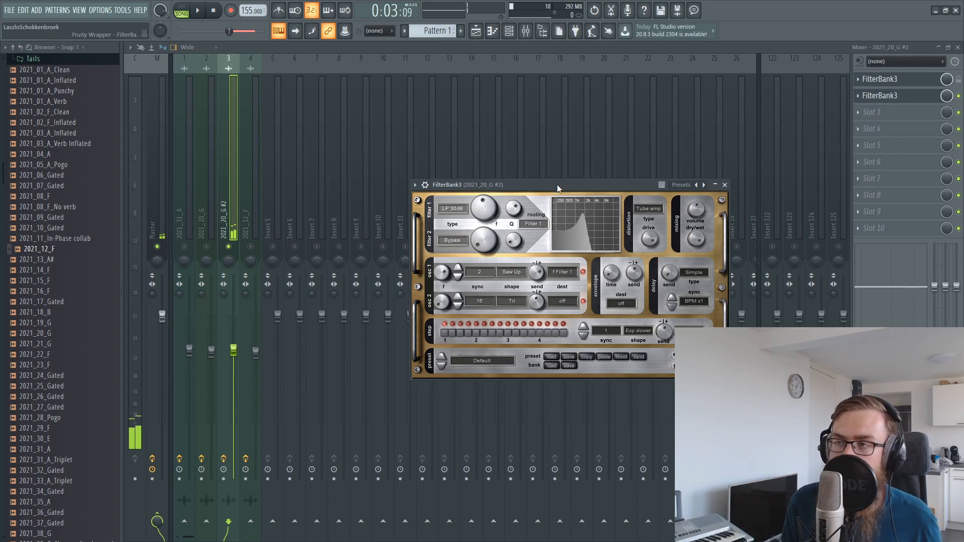
{"action": "left_click_drag", "start_coordinate": [556, 185], "coordinate": [570, 182]}
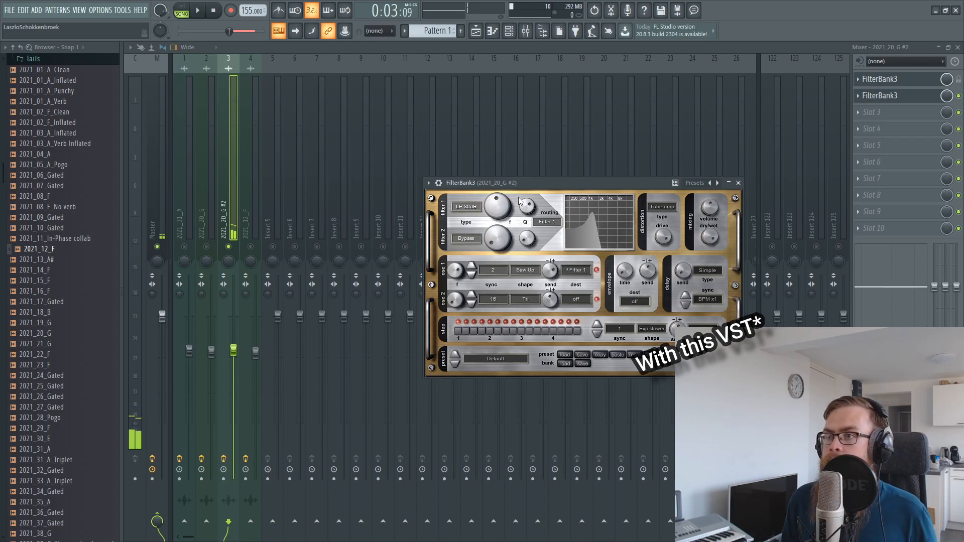
{"action": "left_click_drag", "start_coordinate": [537, 179], "coordinate": [517, 171]}
During playback, change osc 1's shape to Sin, adjust its send amount and set filter 1's resonance to 0.69
{"action": "key", "text": "space"}
{"action": "left_click", "coordinate": [497, 263]}
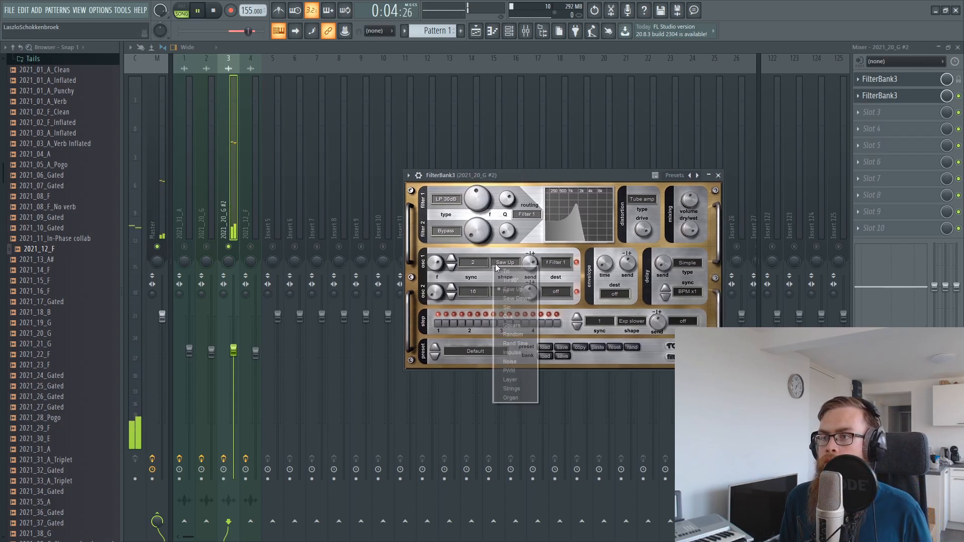
{"action": "left_click", "coordinate": [505, 306]}
{"action": "left_click_drag", "start_coordinate": [527, 270], "coordinate": [530, 292]}
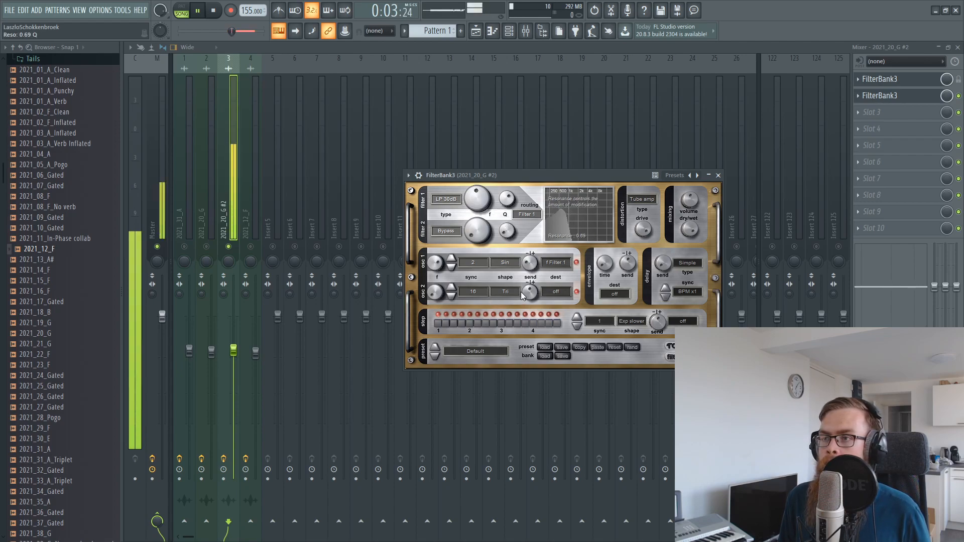
{"action": "left_click_drag", "start_coordinate": [547, 175], "coordinate": [592, 169]}
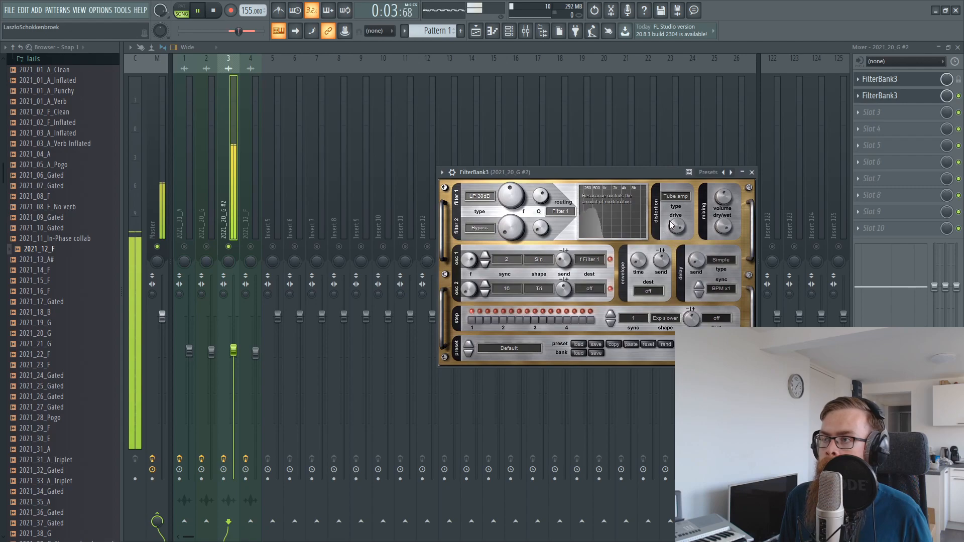
{"action": "key", "text": "space"}
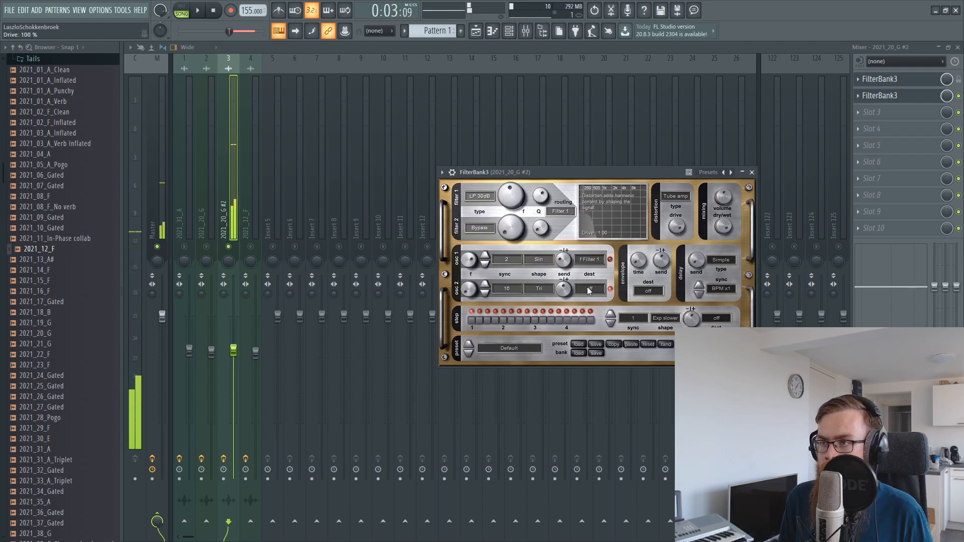
Route osc 2 to Q Filter 1 with sync 3, the Sin shape and a send of 86%
{"action": "left_click", "coordinate": [587, 290]}
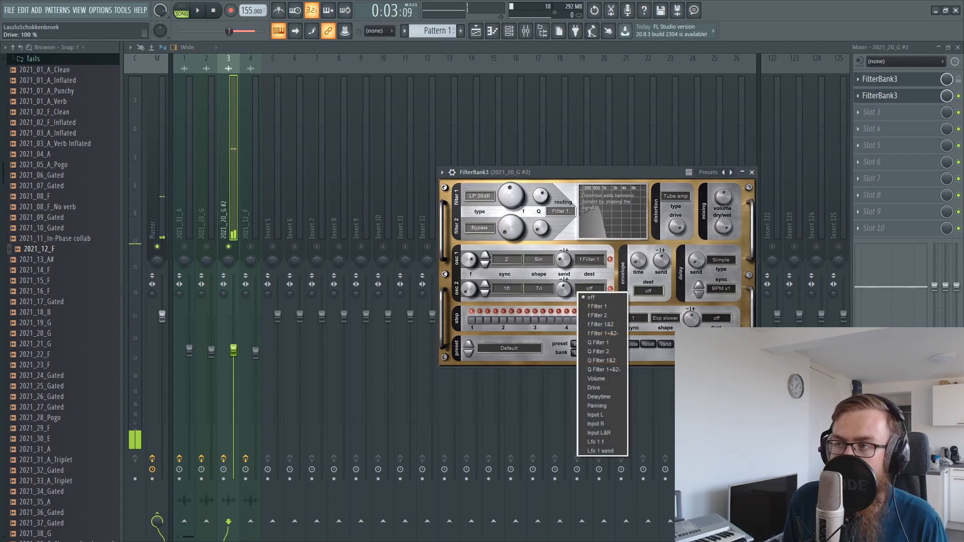
{"action": "left_click", "coordinate": [601, 343]}
{"action": "left_click", "coordinate": [497, 288]}
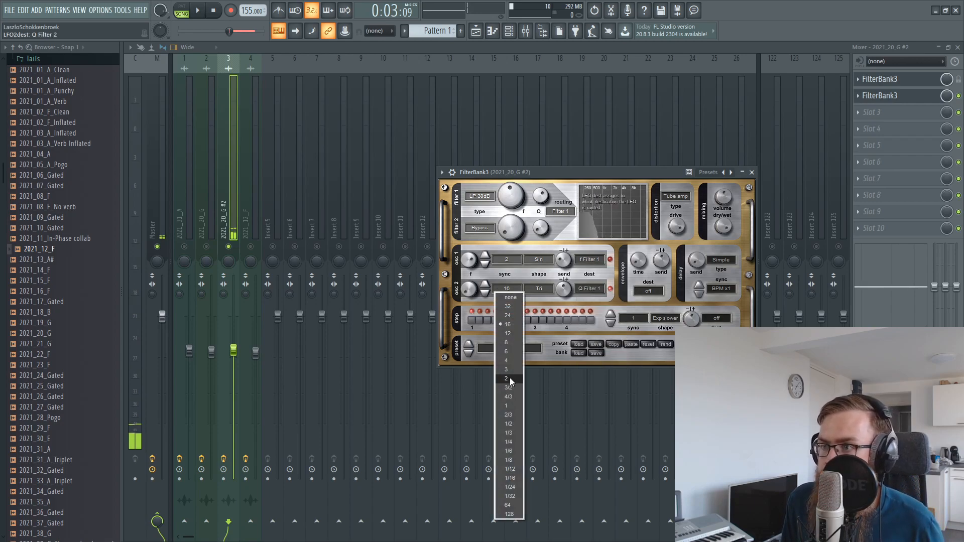
{"action": "left_click", "coordinate": [507, 370]}
{"action": "left_click", "coordinate": [535, 289]}
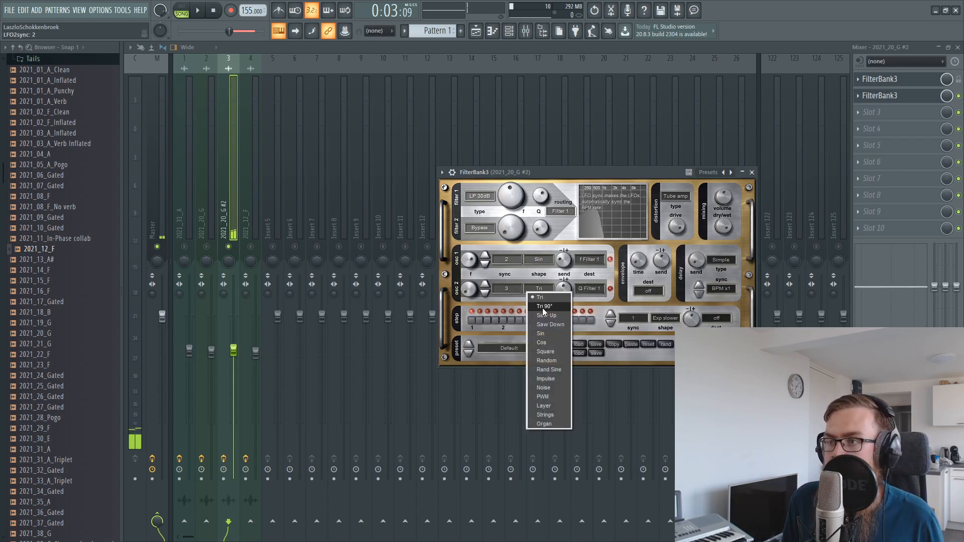
{"action": "left_click", "coordinate": [541, 334]}
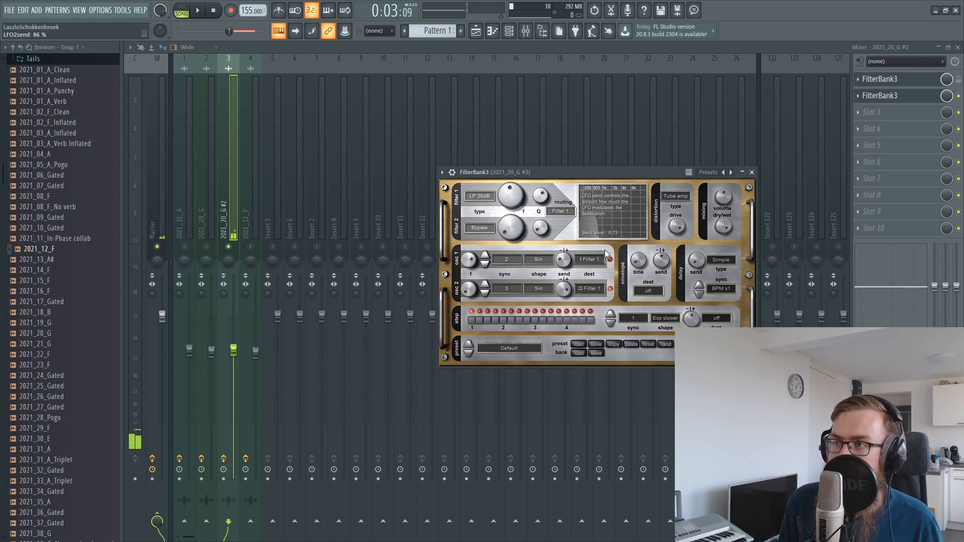
{"action": "left_click_drag", "start_coordinate": [526, 171], "coordinate": [514, 155]}
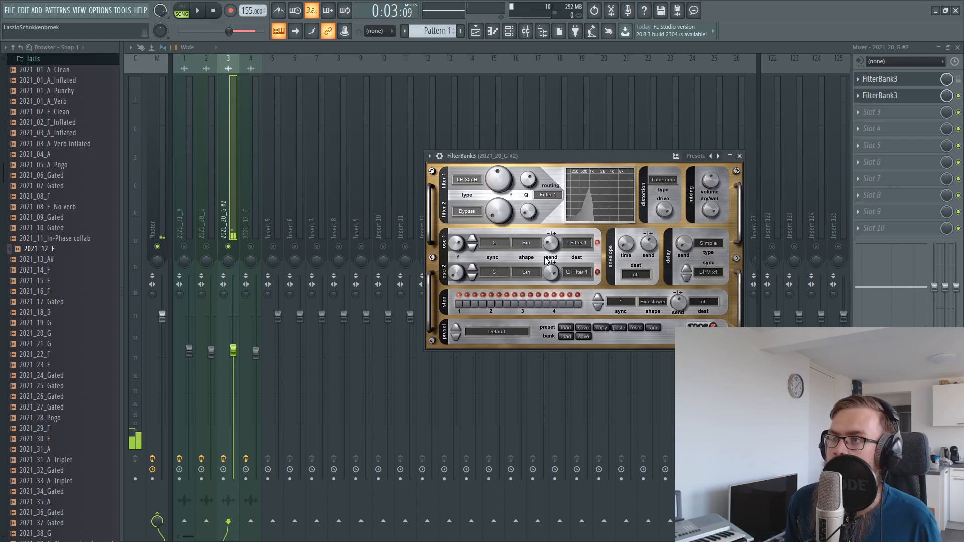
Play the kick tail on track 3 to hear the FilterBank3 modulation
{"action": "key", "text": "space"}
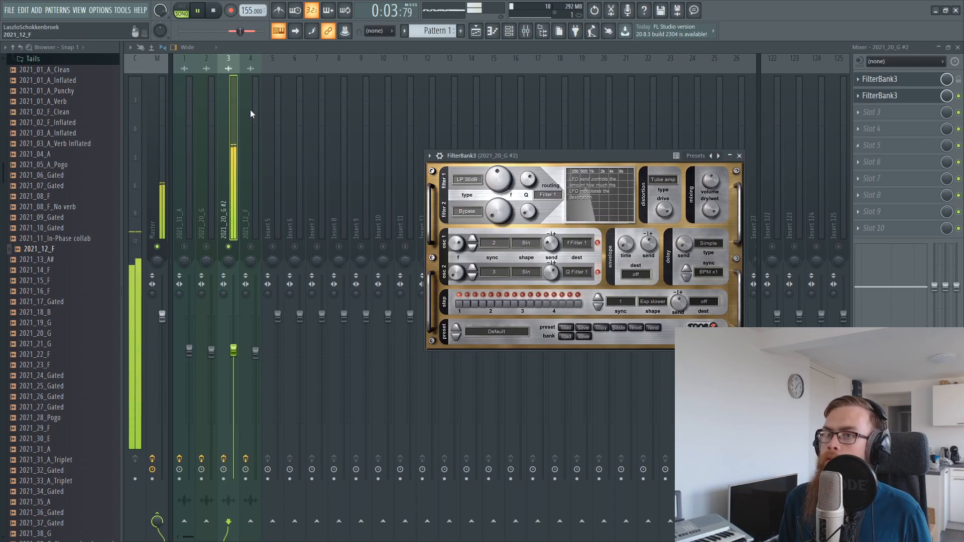
{"action": "left_click", "coordinate": [335, 47]}
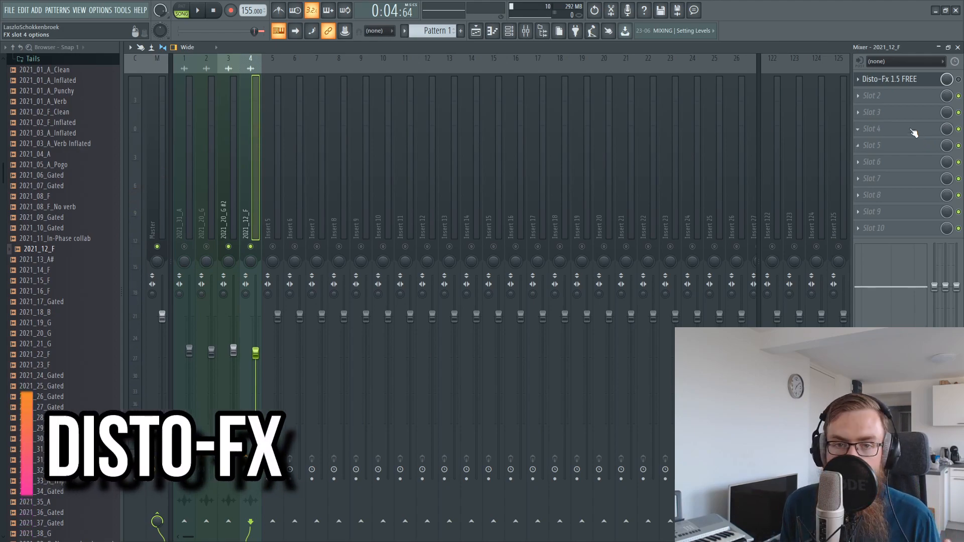
Load Disto-Fx 1.5 FREE into effect slot 2 of the 2021_12_F mixer track and reposition its window
{"action": "left_click", "coordinate": [857, 98]}
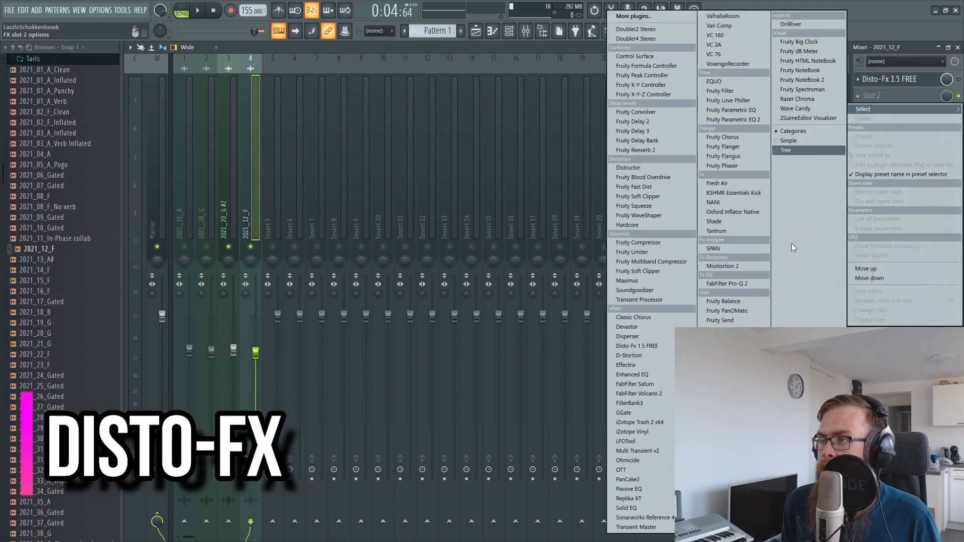
{"action": "left_click", "coordinate": [665, 346]}
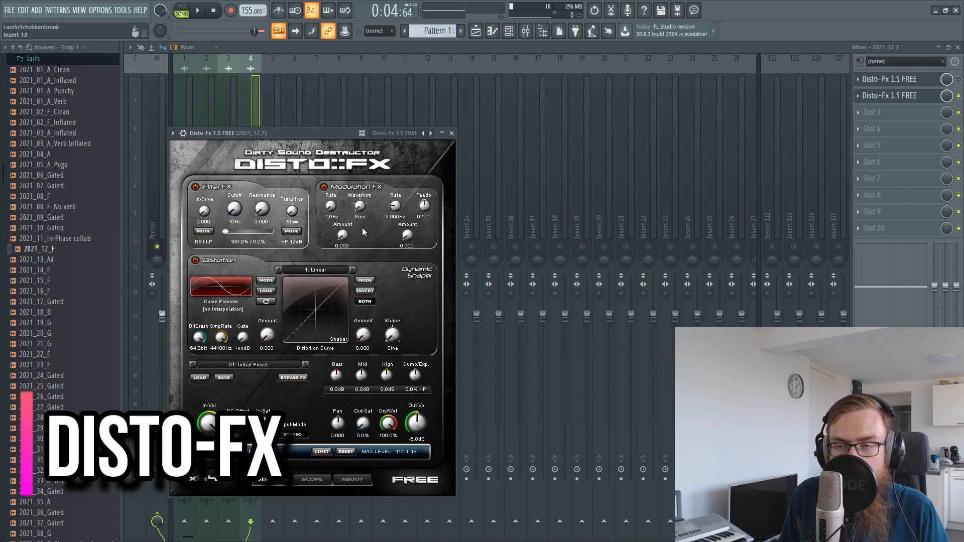
{"action": "left_click_drag", "start_coordinate": [293, 135], "coordinate": [532, 122]}
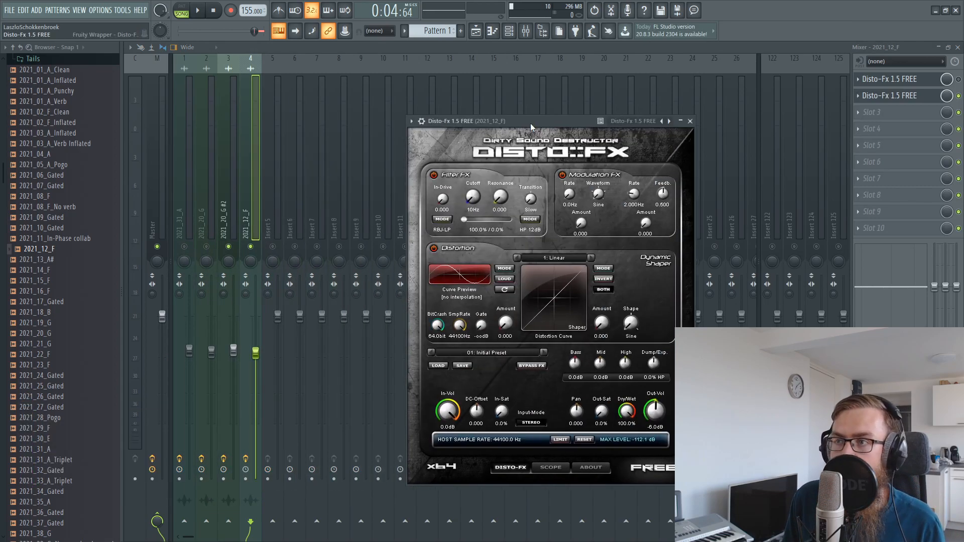
Switch Disto-Fx between its first two presets and settle on 02: ### DISTORTIONS ###
{"action": "left_click", "coordinate": [544, 352]}
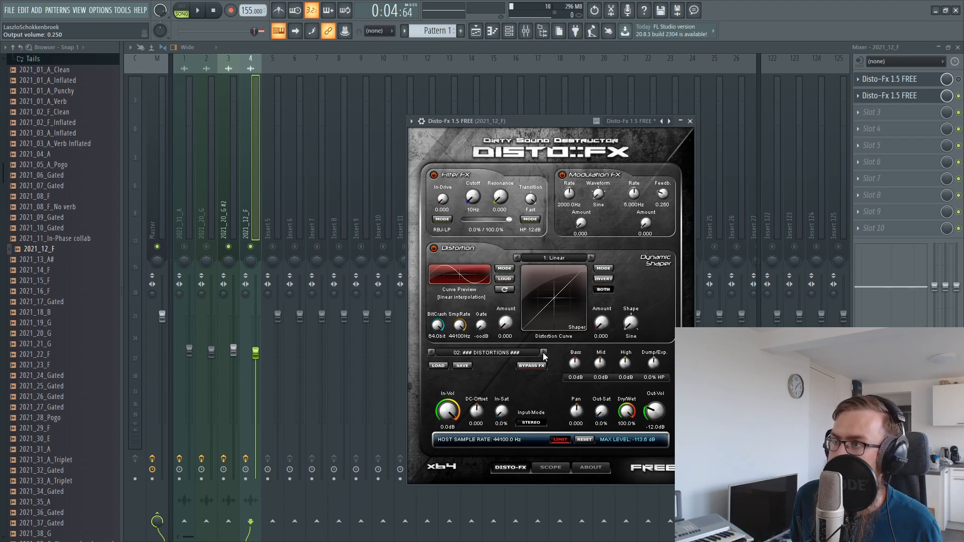
{"action": "left_click", "coordinate": [431, 352]}
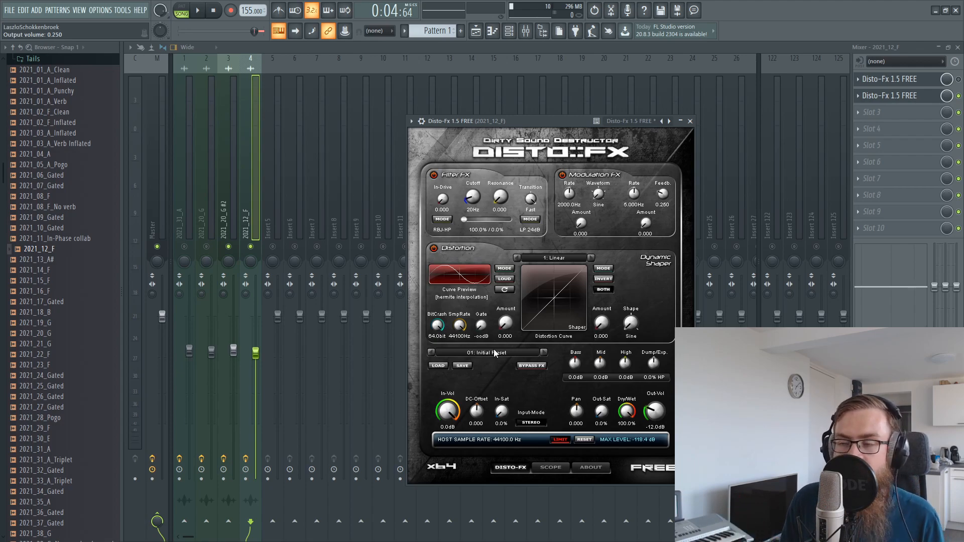
{"action": "left_click", "coordinate": [544, 354]}
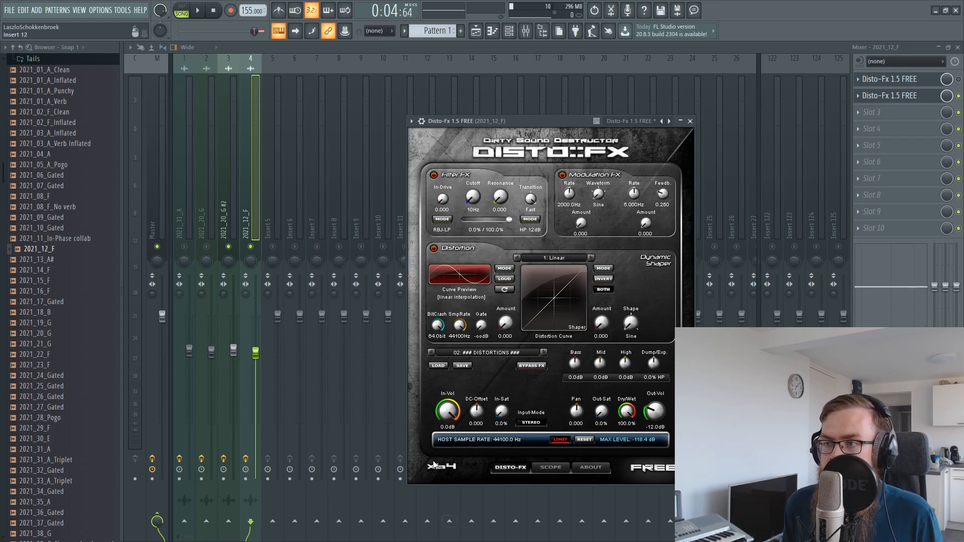
Set the Disto-Fx distortion amount to 0.994 and the bit crush to 2.7 bit
{"action": "left_click_drag", "start_coordinate": [500, 326], "coordinate": [540, 220]}
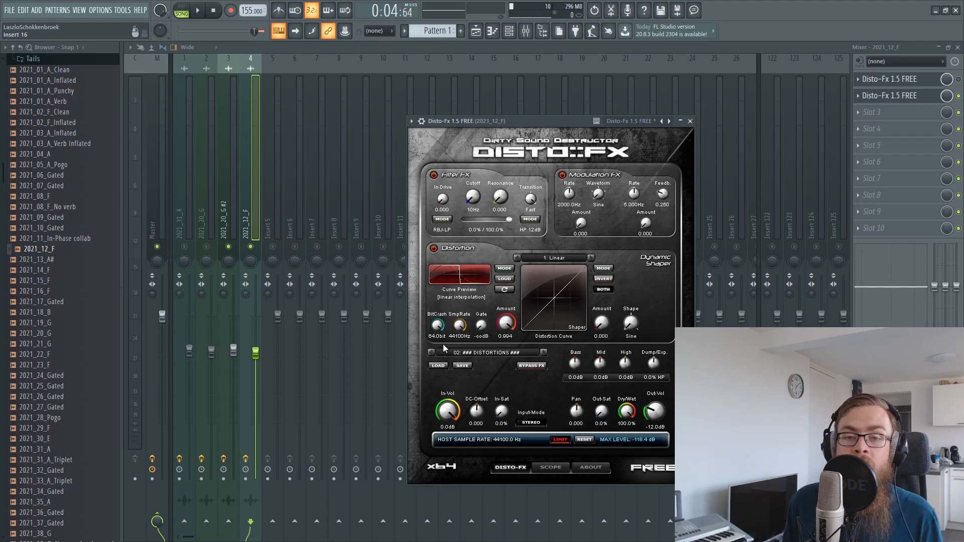
{"action": "left_click_drag", "start_coordinate": [437, 325], "coordinate": [435, 371]}
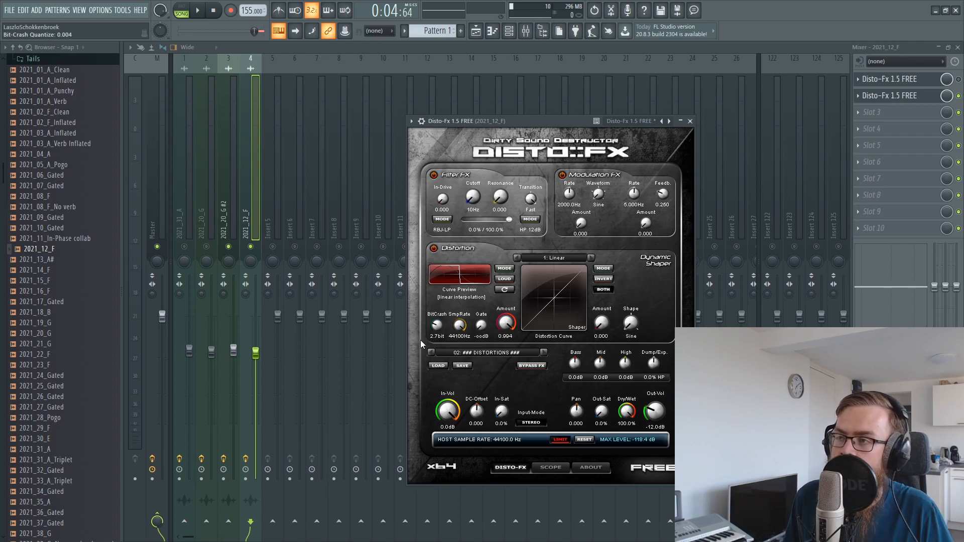
{"action": "left_click_drag", "start_coordinate": [522, 123], "coordinate": [529, 128]}
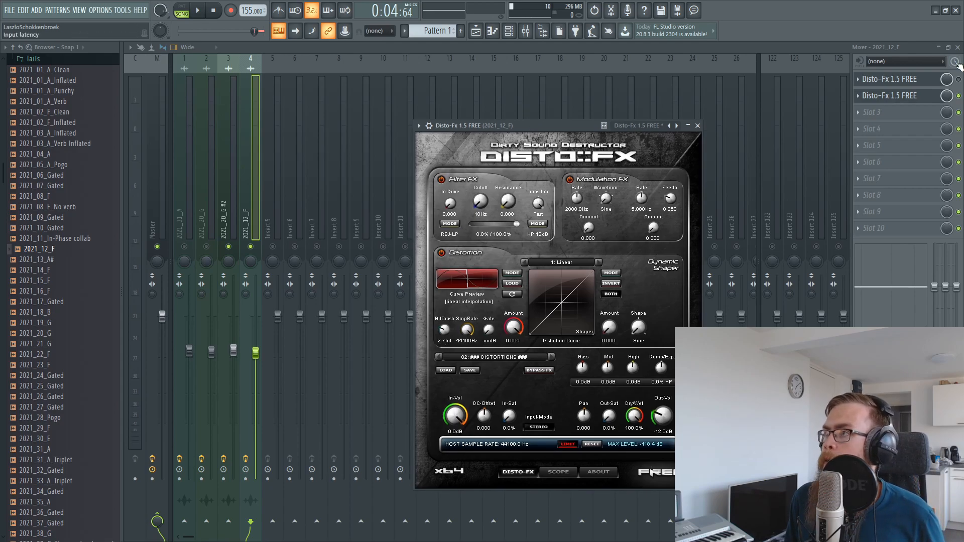
Play the kick with the second Disto-Fx slot bypassed and again with it enabled to compare the sound
{"action": "left_click", "coordinate": [958, 96]}
{"action": "key", "text": "space"}
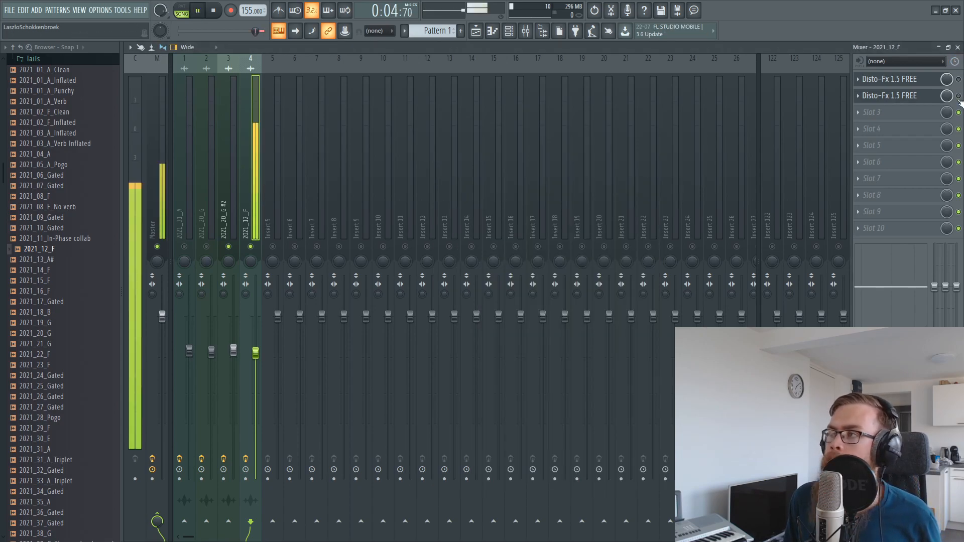
{"action": "left_click", "coordinate": [959, 96]}
{"action": "left_click", "coordinate": [927, 97]}
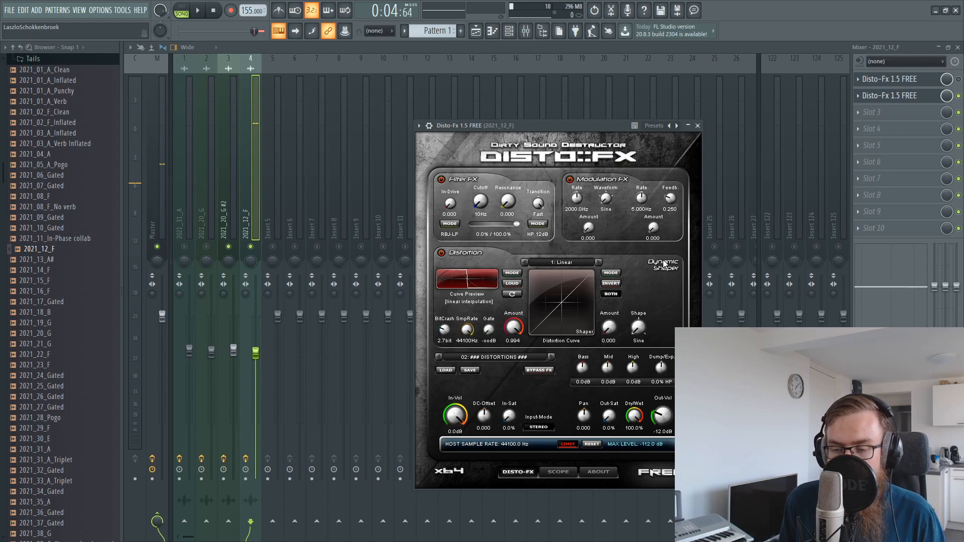
{"action": "key", "text": "space"}
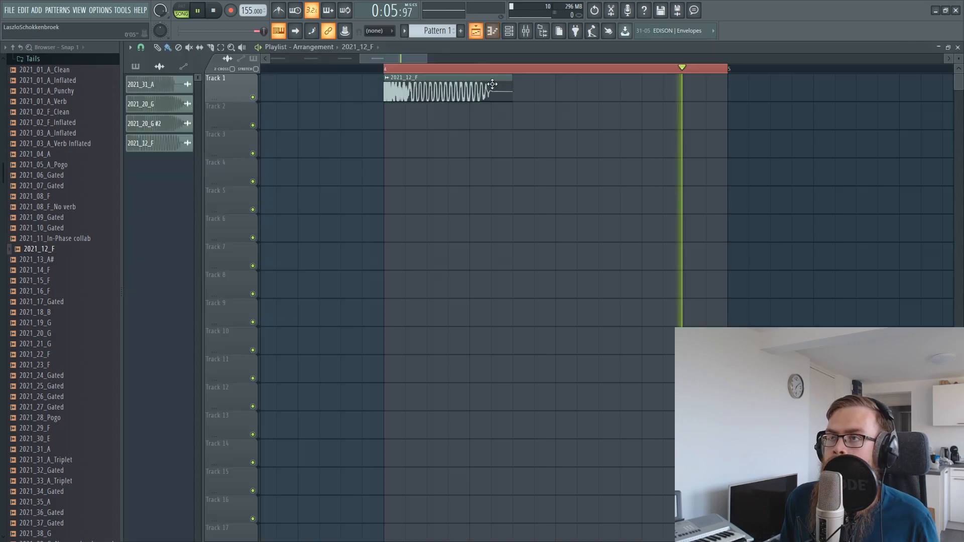
Return to the playlist and record the processed 2021_12_F kick from the master into Edison
{"action": "key", "text": "F5"}
{"action": "key", "text": "space"}
{"action": "left_click", "coordinate": [576, 31]}
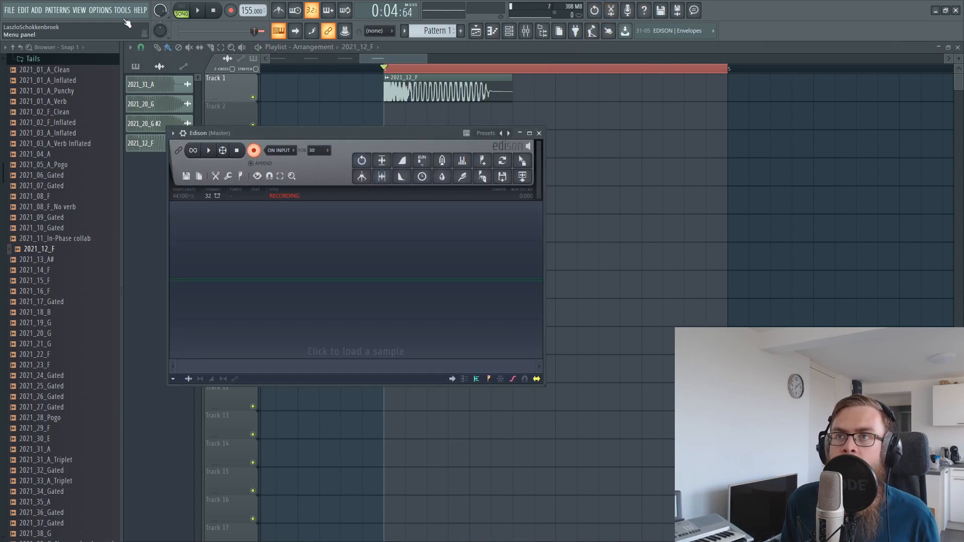
{"action": "left_click", "coordinate": [198, 11]}
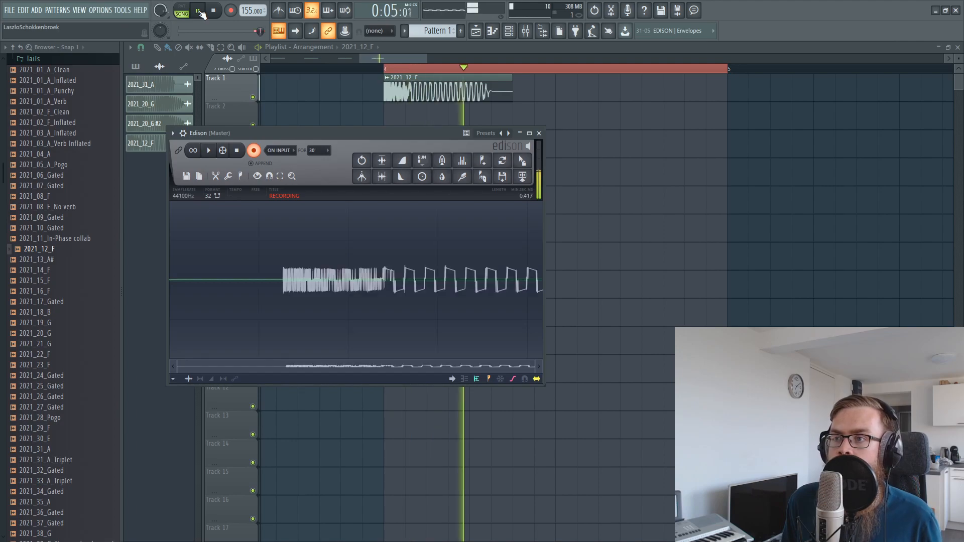
Place the Edison recording on playlist Track 3 at the kick's start and trim the attack off the clip
{"action": "left_click_drag", "start_coordinate": [525, 161], "coordinate": [413, 145]}
{"action": "double_click", "coordinate": [413, 145]}
{"action": "left_click_drag", "start_coordinate": [486, 320], "coordinate": [486, 310]}
{"action": "left_click", "coordinate": [595, 319]}
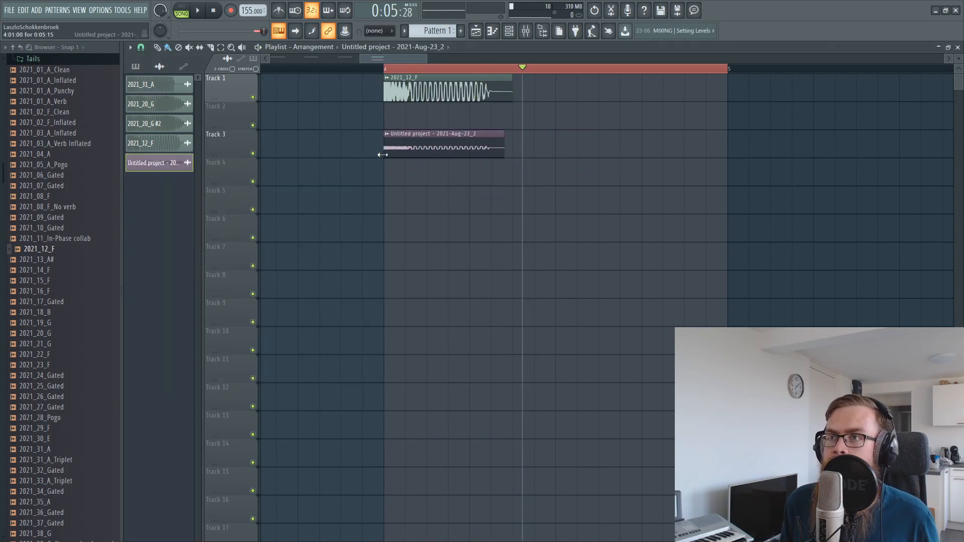
{"action": "left_click_drag", "start_coordinate": [382, 154], "coordinate": [406, 156]}
{"action": "double_click", "coordinate": [421, 150]}
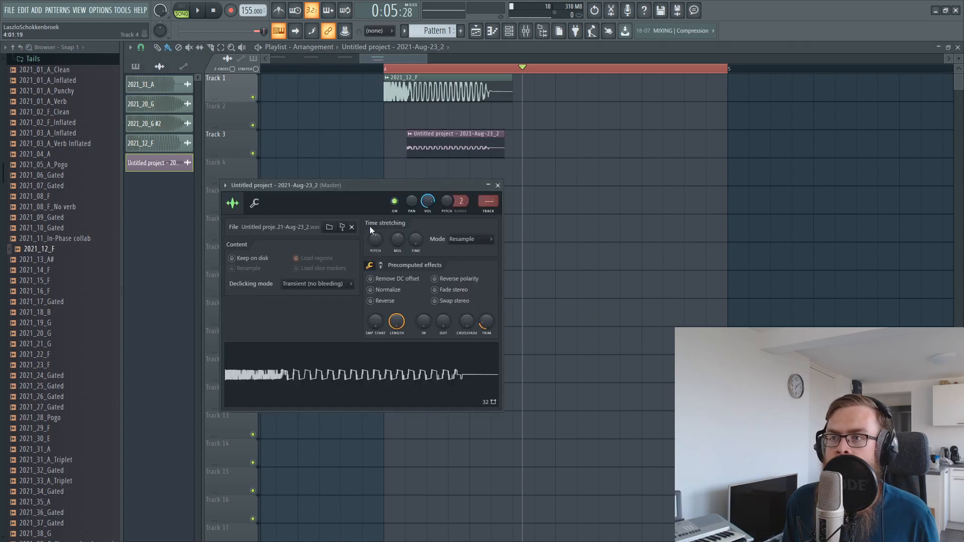
Mute the recorded layer's mixer track, play the loop without it, and unmute the track
{"action": "key", "text": "F9"}
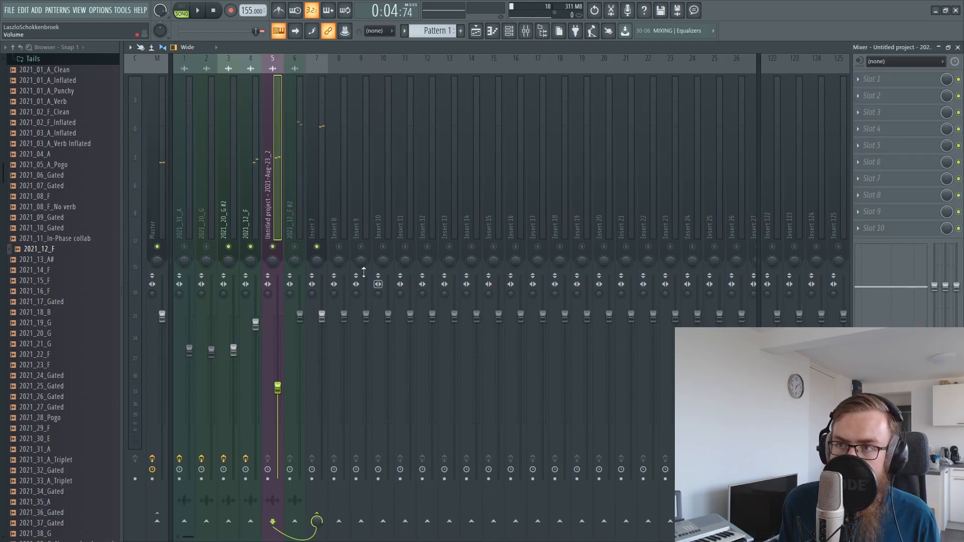
{"action": "left_click", "coordinate": [274, 247]}
{"action": "key", "text": "space"}
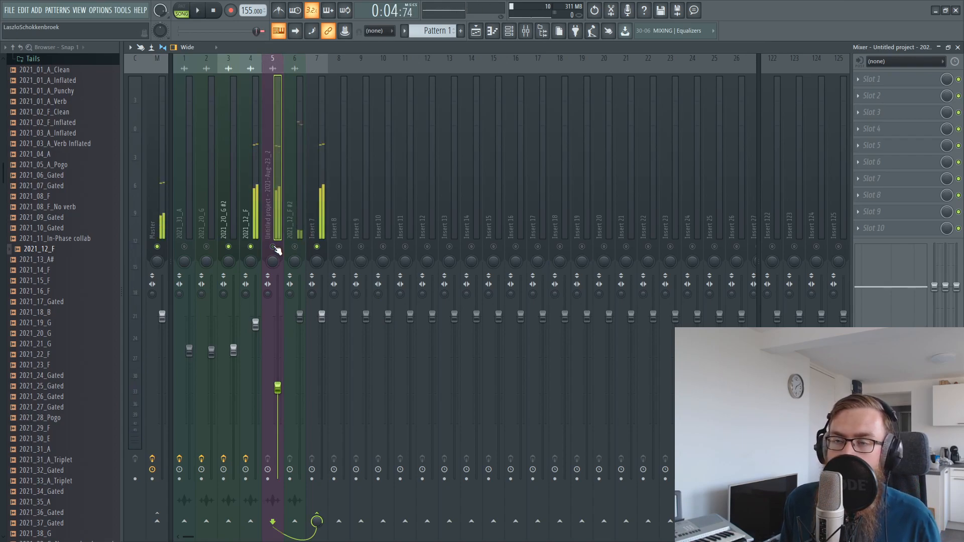
{"action": "key", "text": "space"}
{"action": "left_click", "coordinate": [274, 247]}
Raise the recorded layer's mixer volume slightly and play the loop to check the balance
{"action": "left_click_drag", "start_coordinate": [278, 388], "coordinate": [278, 380]}
{"action": "key", "text": "space"}
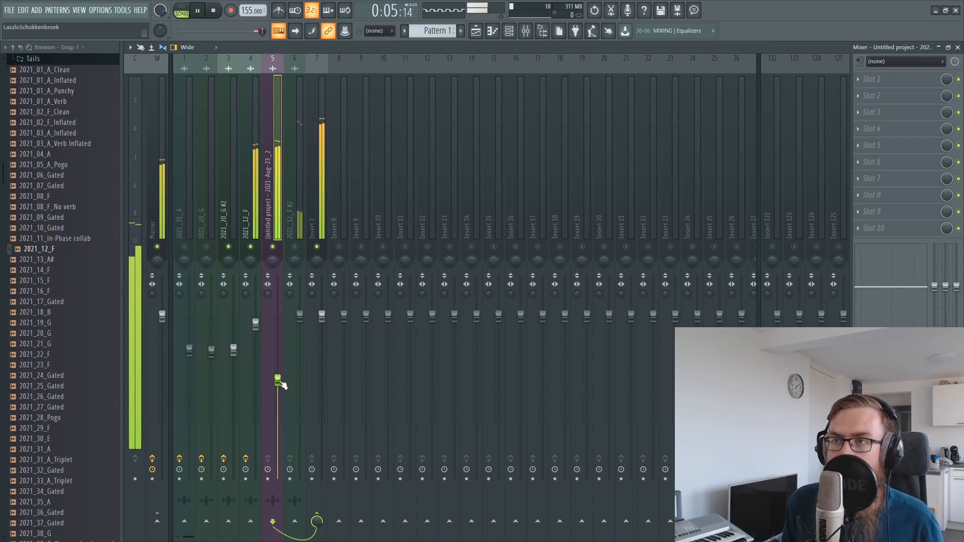
{"action": "key", "text": "space"}
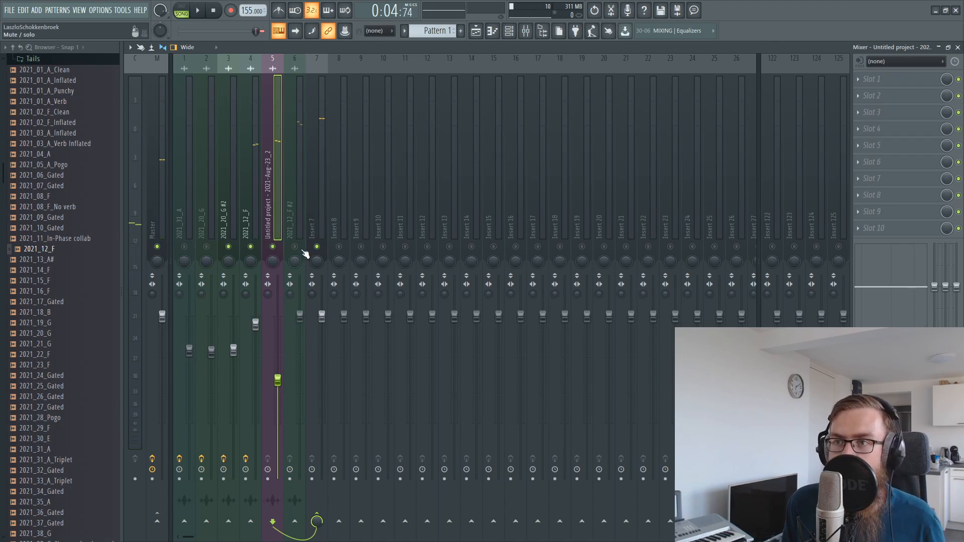
Unmute the 2021_12_F #2 mixer track and play it together with the tail layers
{"action": "left_click", "coordinate": [295, 247]}
{"action": "key", "text": "space"}
{"action": "key", "text": "space"}
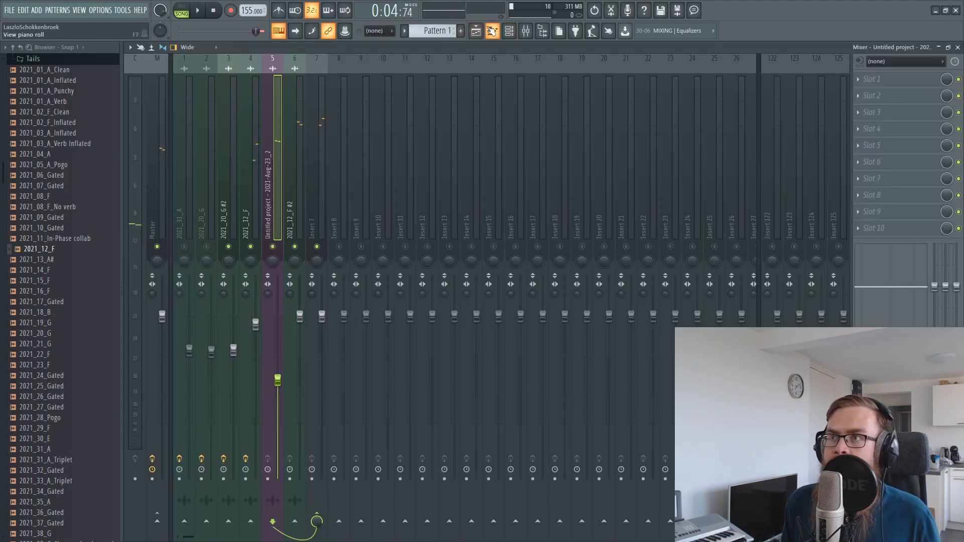
Play the layered arrangement from the loop's start and raise the 2021_12_F #2 mixer track's volume slightly
{"action": "left_click", "coordinate": [475, 30]}
{"action": "left_click", "coordinate": [299, 68]}
{"action": "key", "text": "space"}
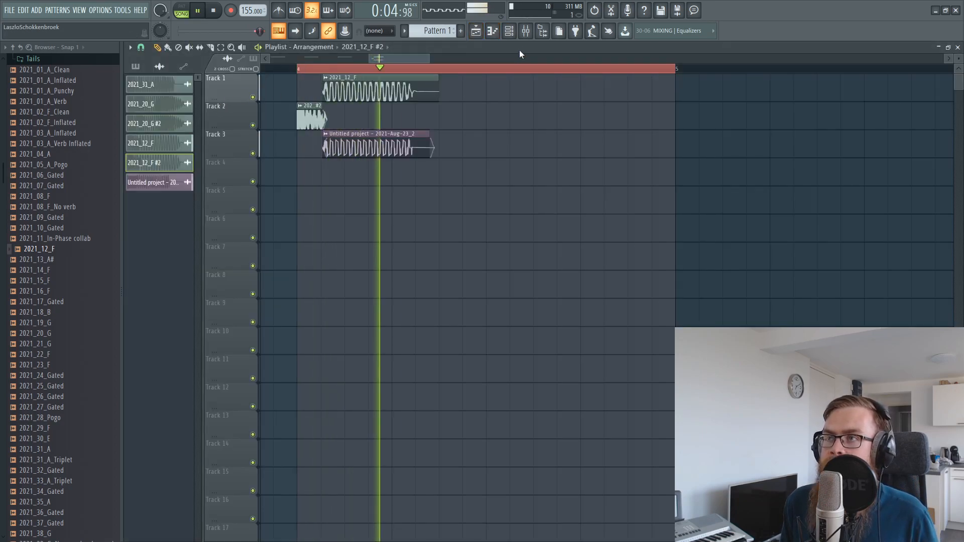
{"action": "left_click", "coordinate": [526, 30]}
{"action": "left_click", "coordinate": [301, 315]}
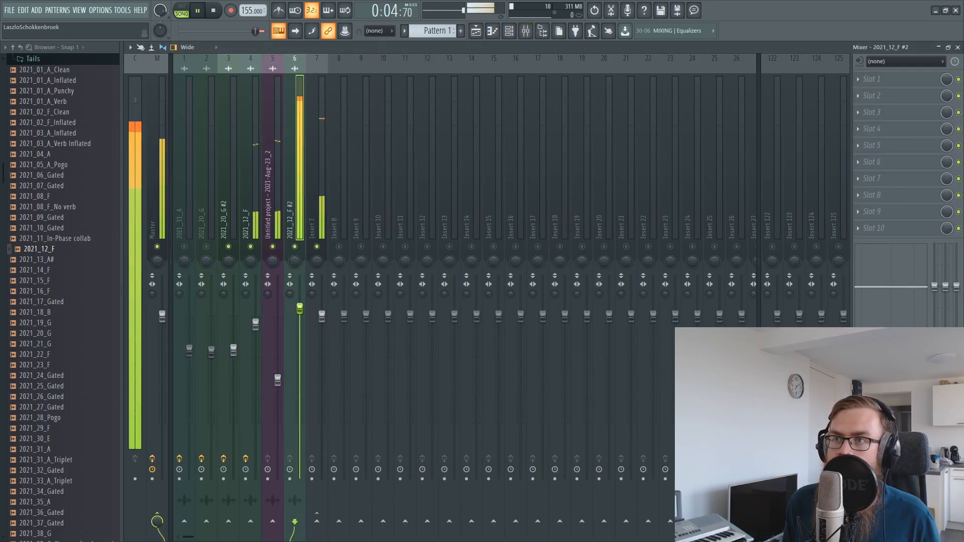
{"action": "key", "text": "space"}
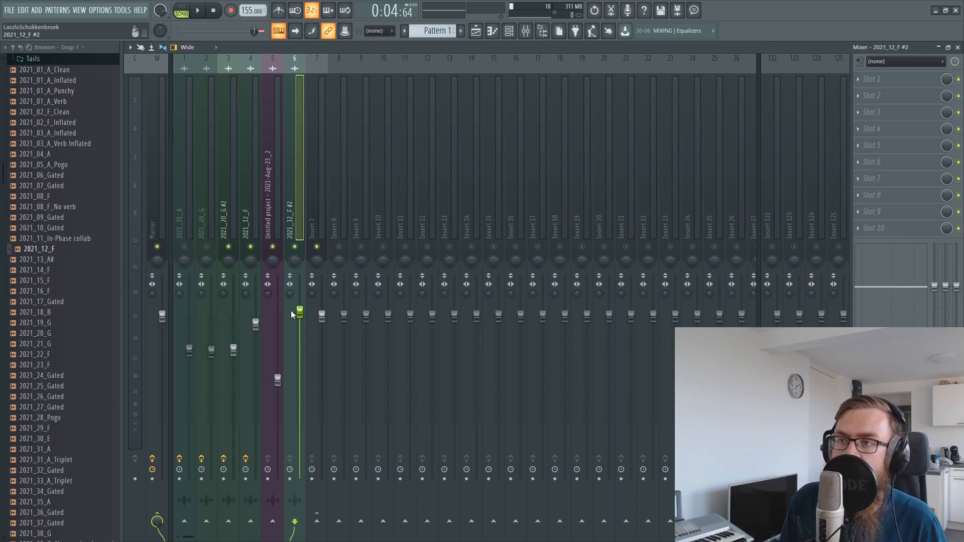